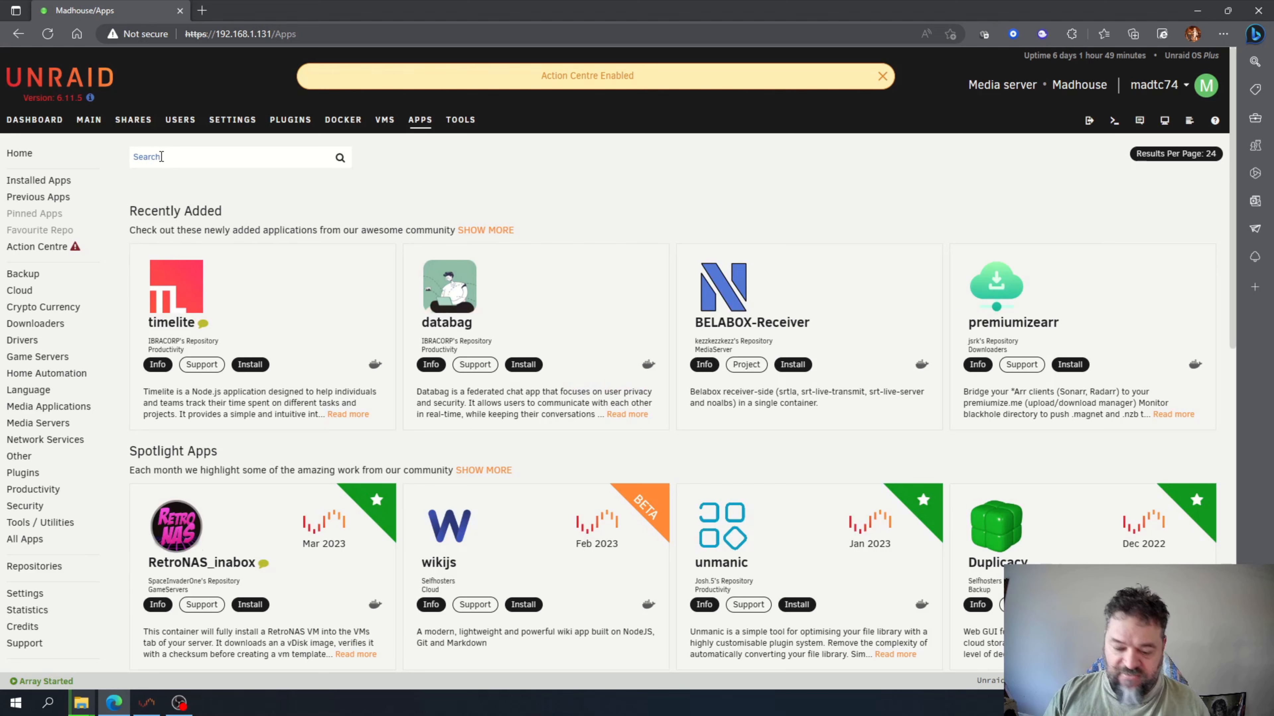
Search the Apps catalog for JIRA and begin installing the jira-software container.
type("JIRA")
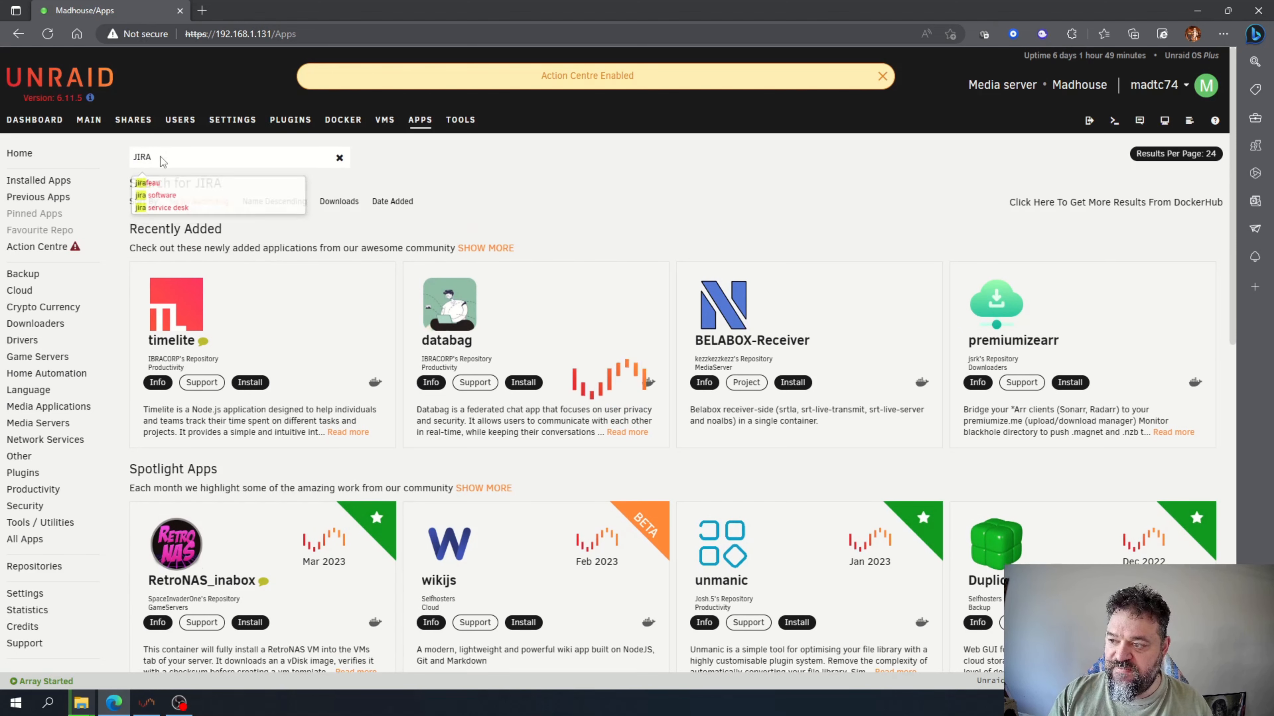
key("Return")
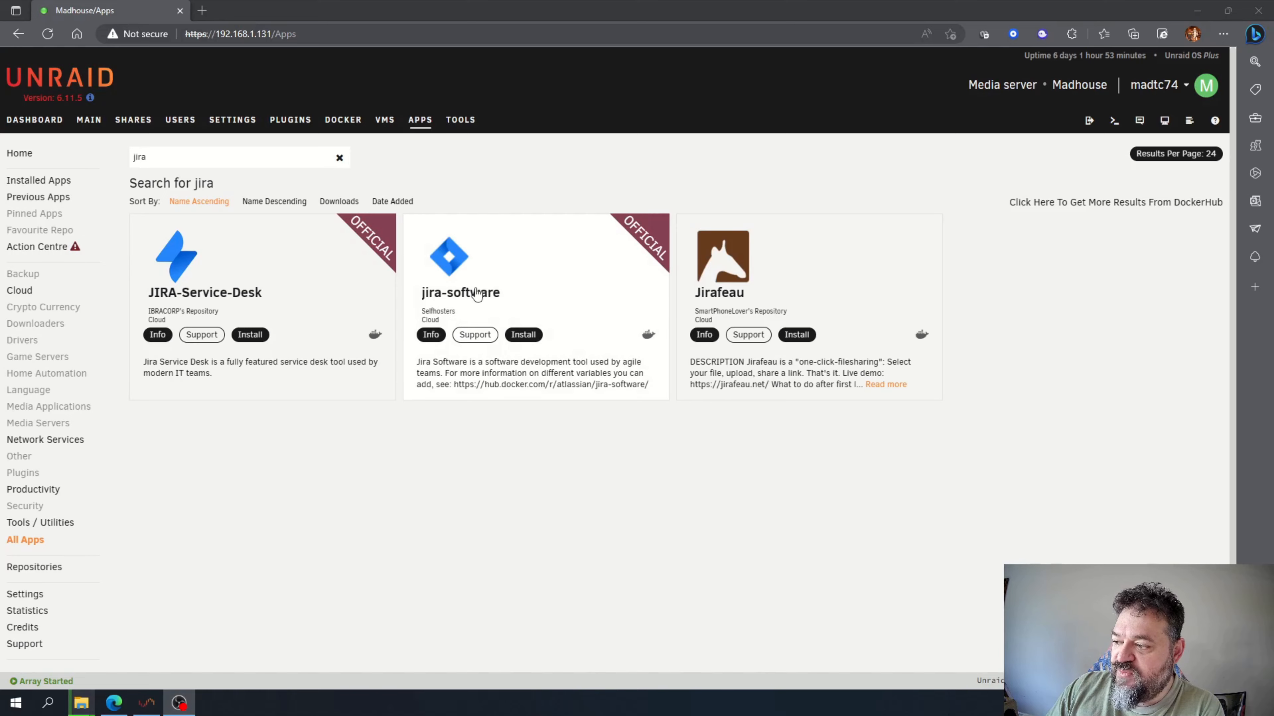
left_click(437, 339)
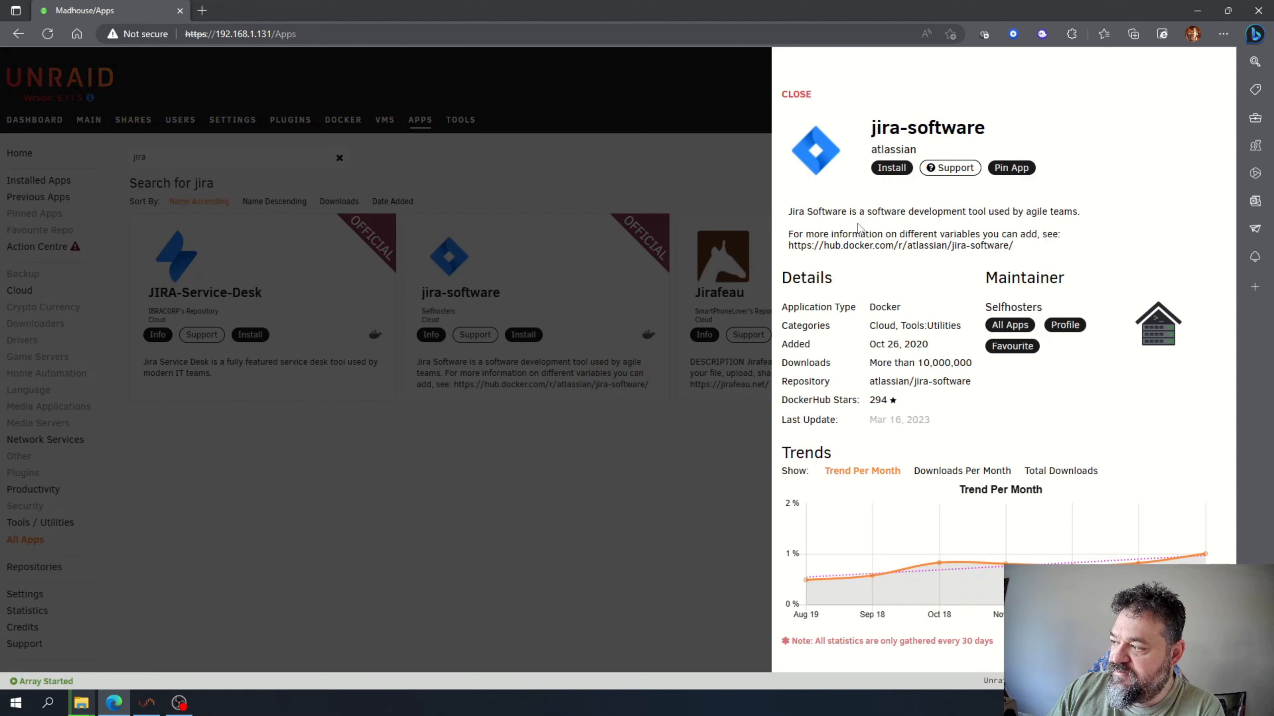
left_click(896, 170)
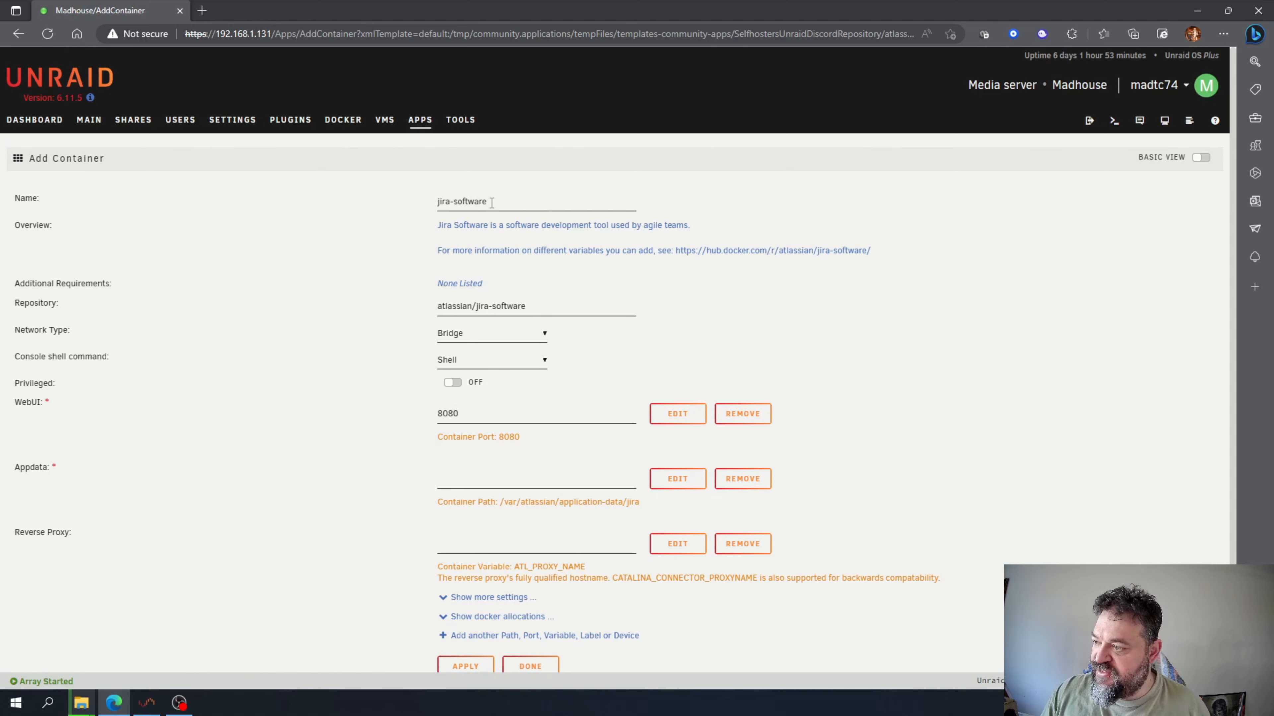
Rename the container from jira-software to JIRA.
left_click_drag(482, 210, 422, 204)
type("JIRA")
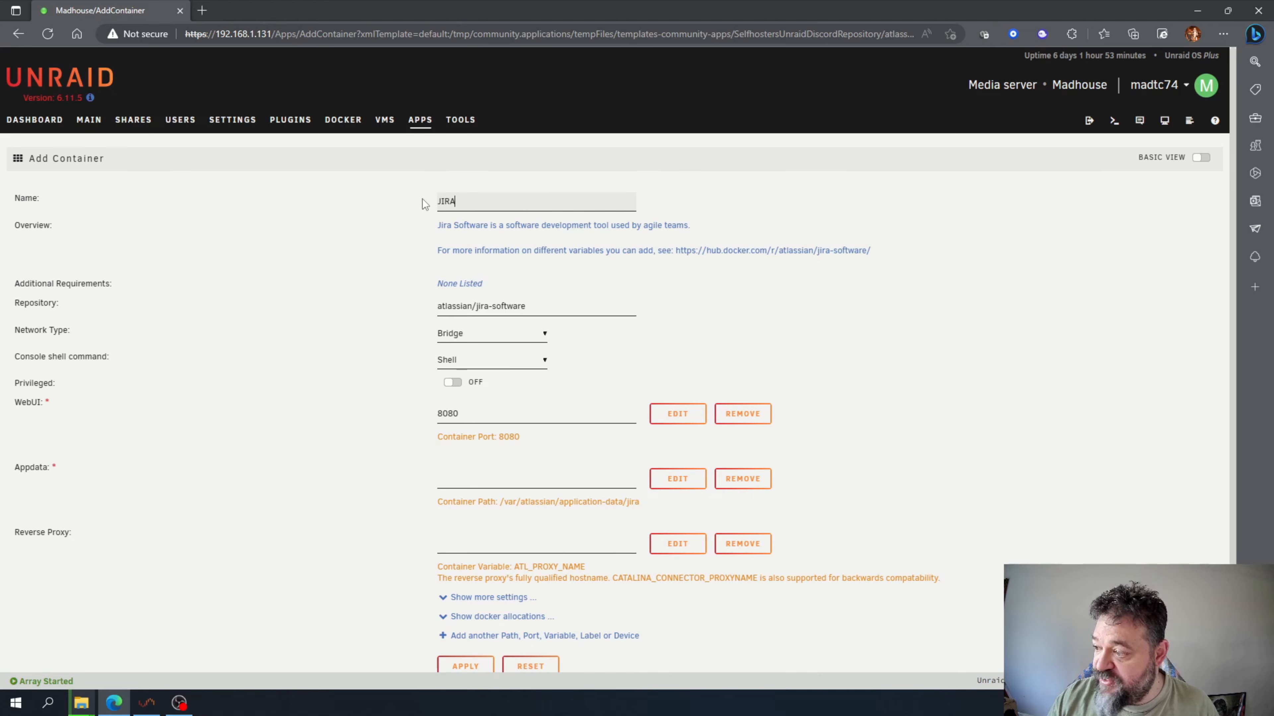
scroll(390, 239, "down", 1)
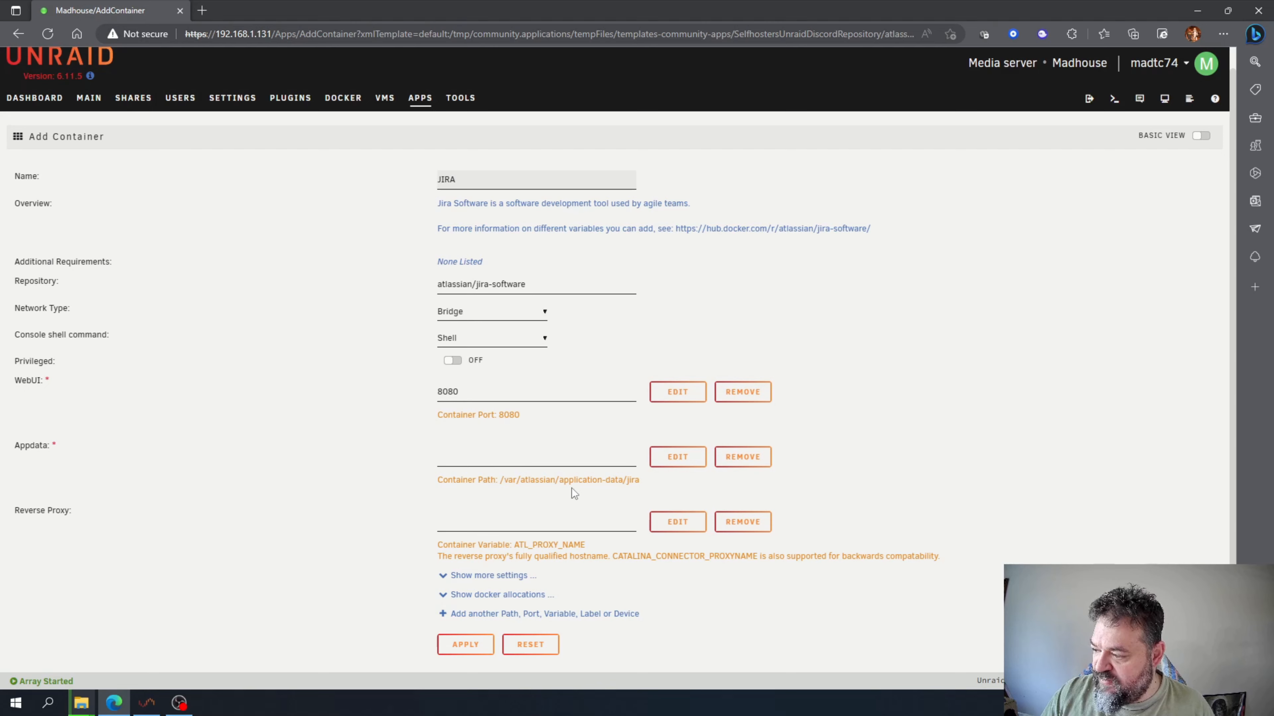
left_click_drag(588, 480, 657, 487)
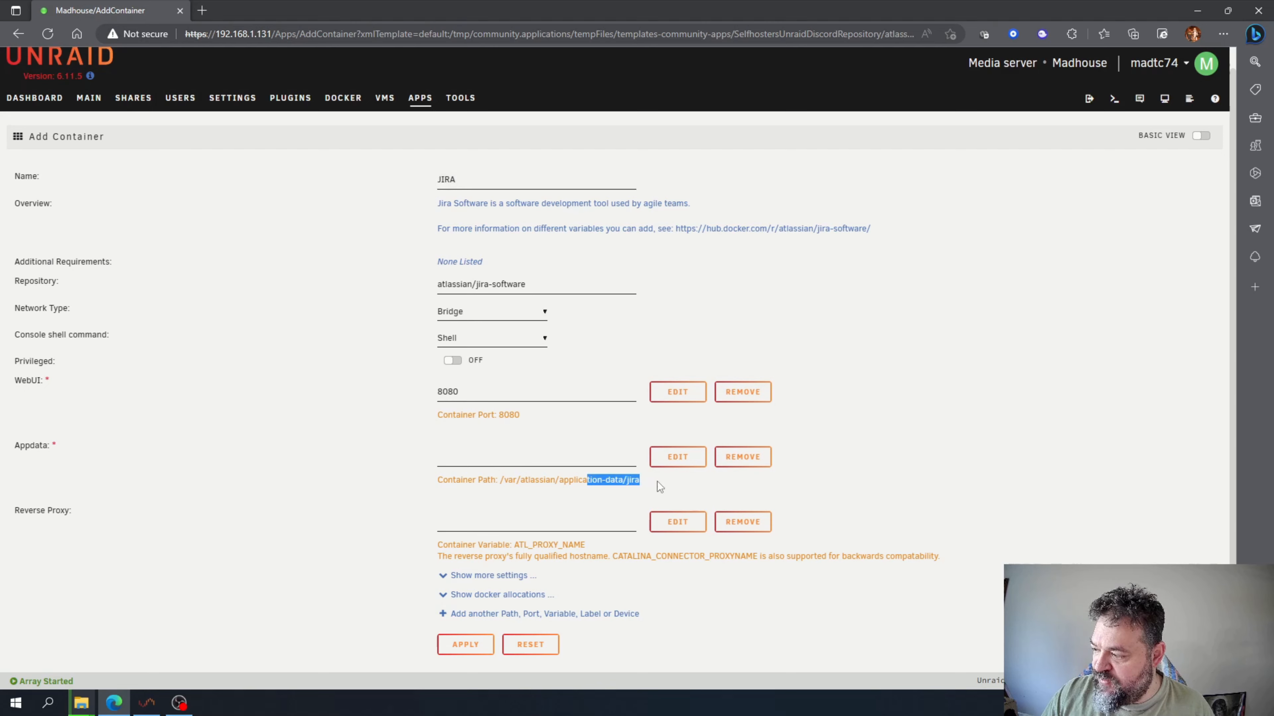
Map the Appdata host path /mnt/user/appdata/ to /var/atlassian/application-data/jira and save it.
left_click(530, 484)
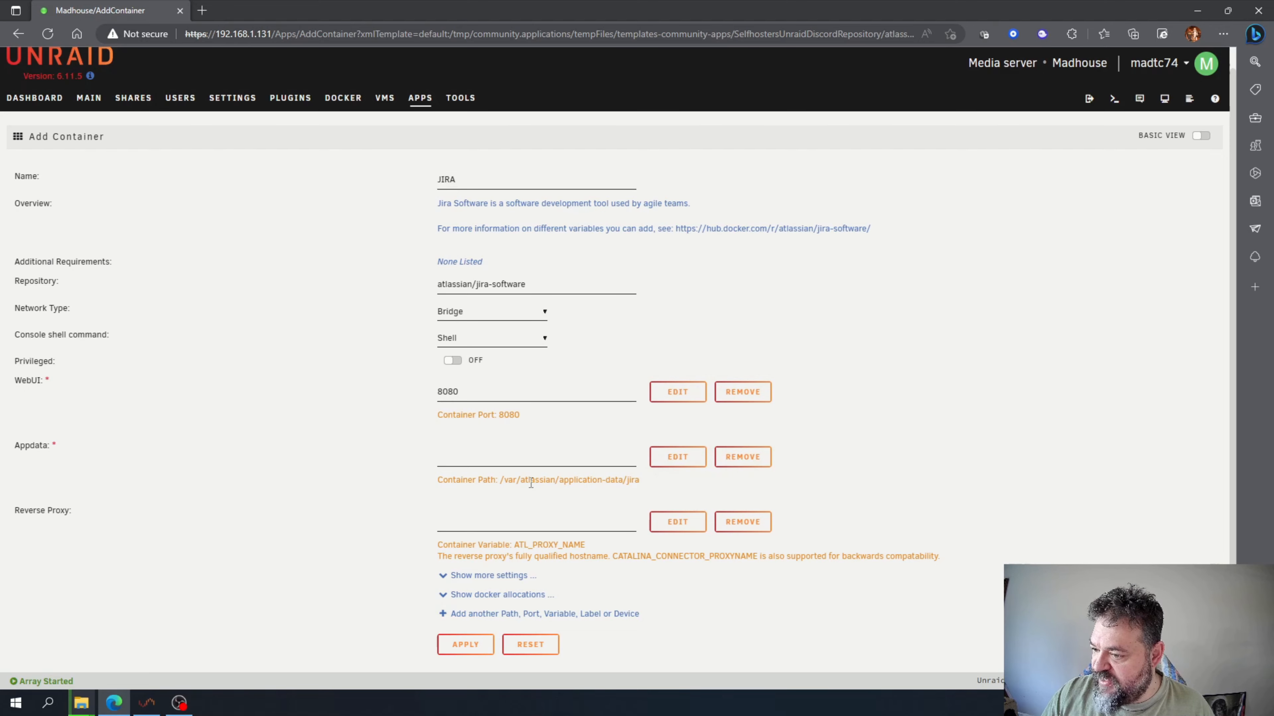
left_click(666, 463)
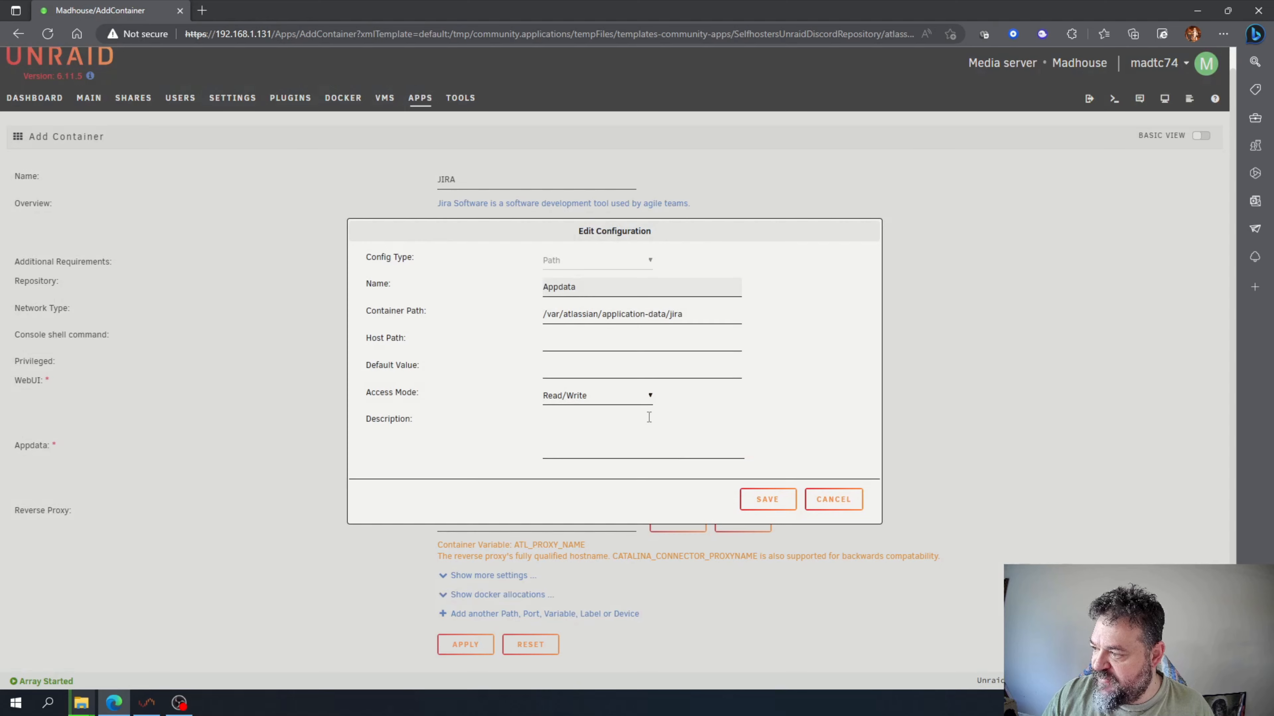
left_click(577, 343)
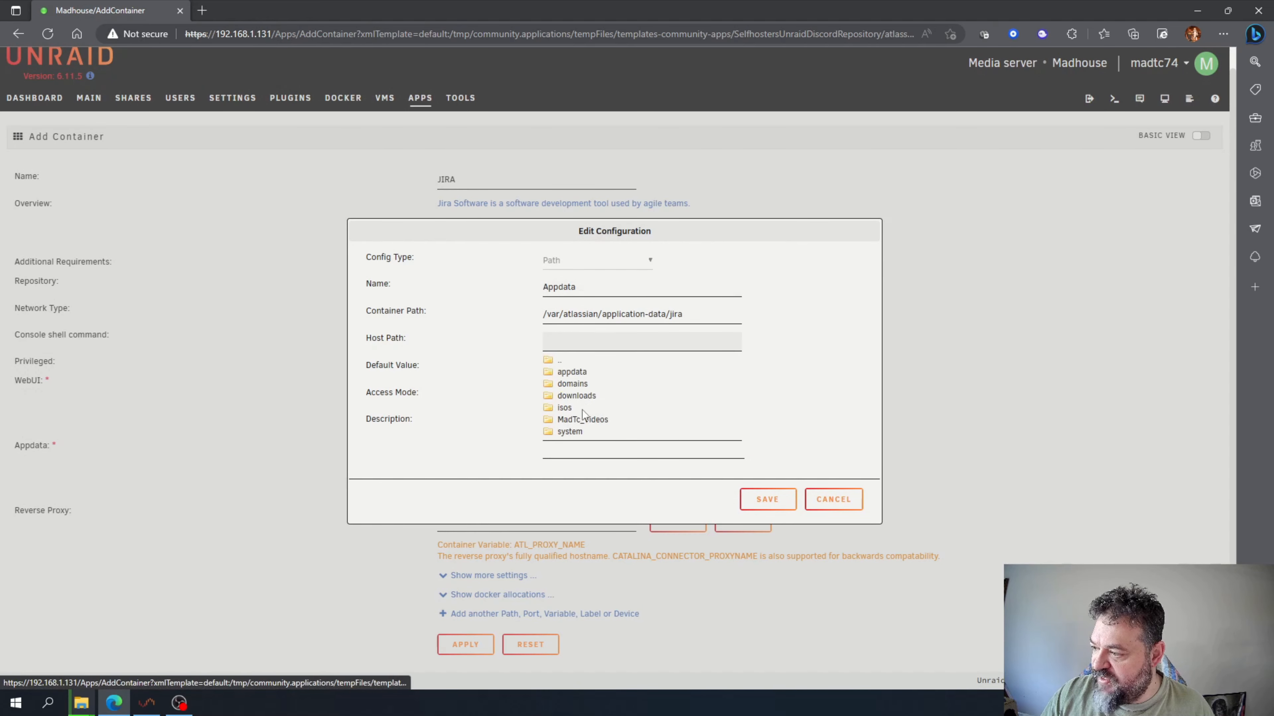
left_click(580, 374)
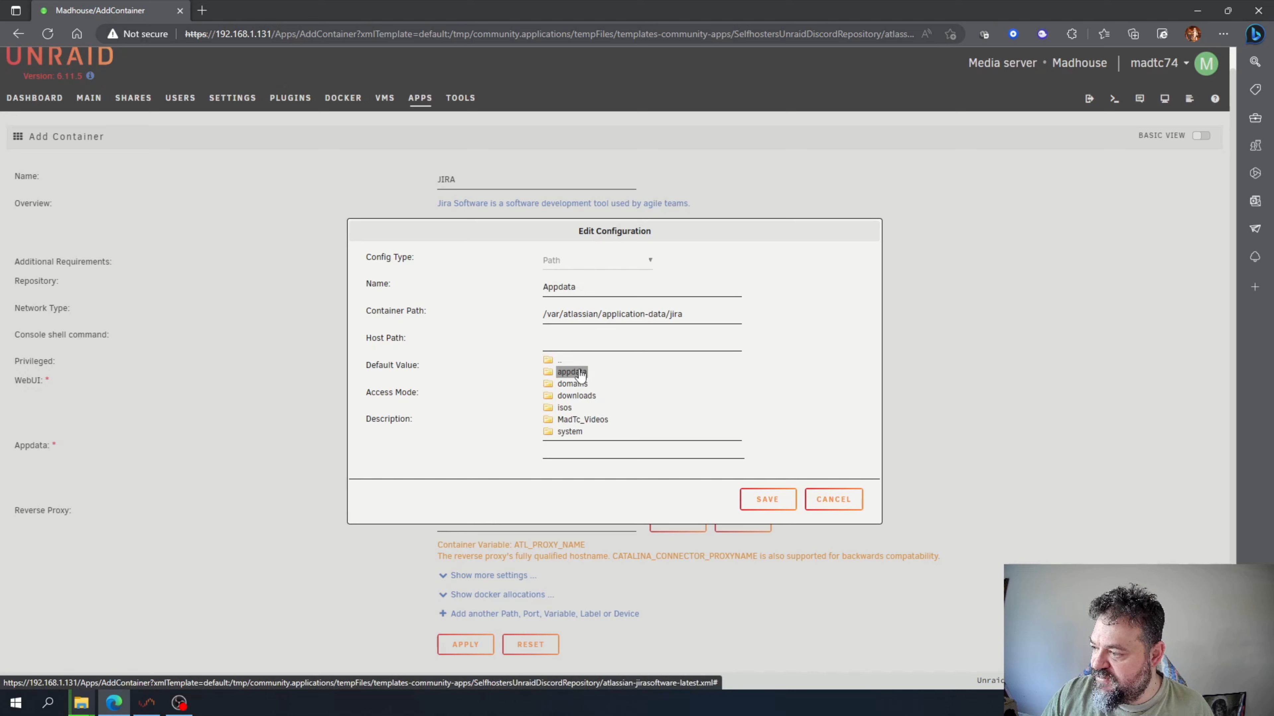
left_click(580, 374)
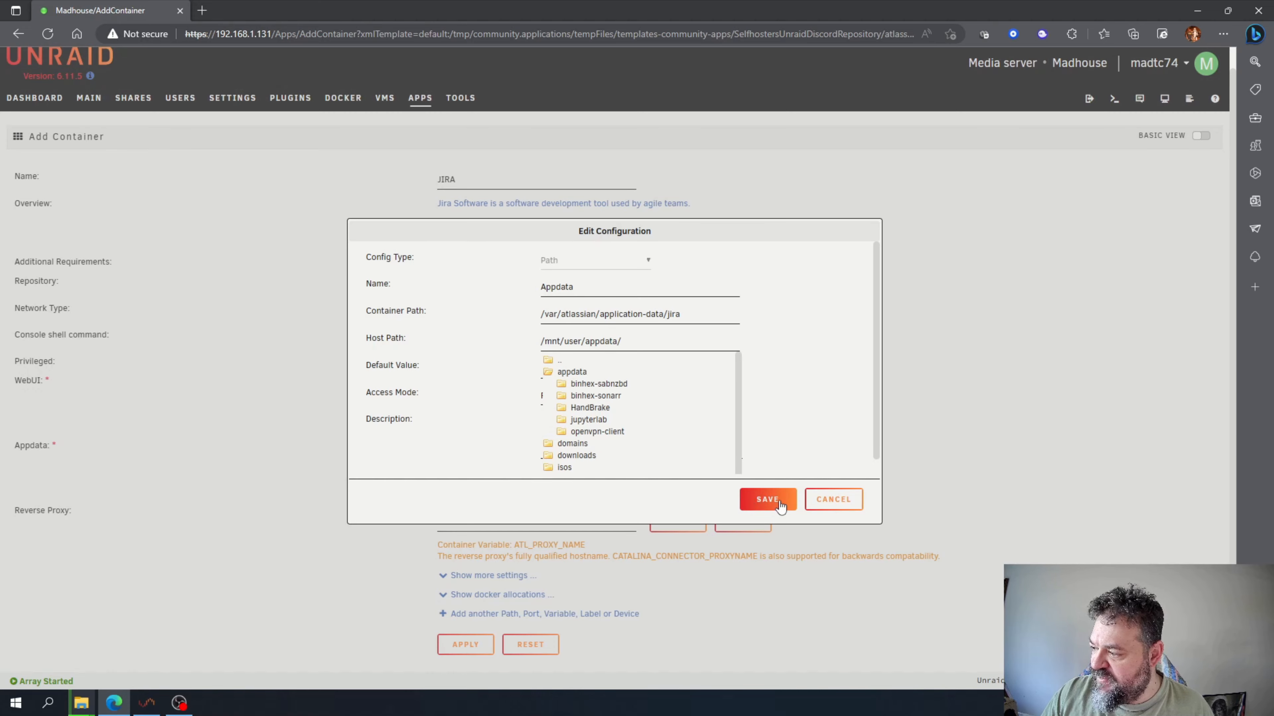
left_click(770, 499)
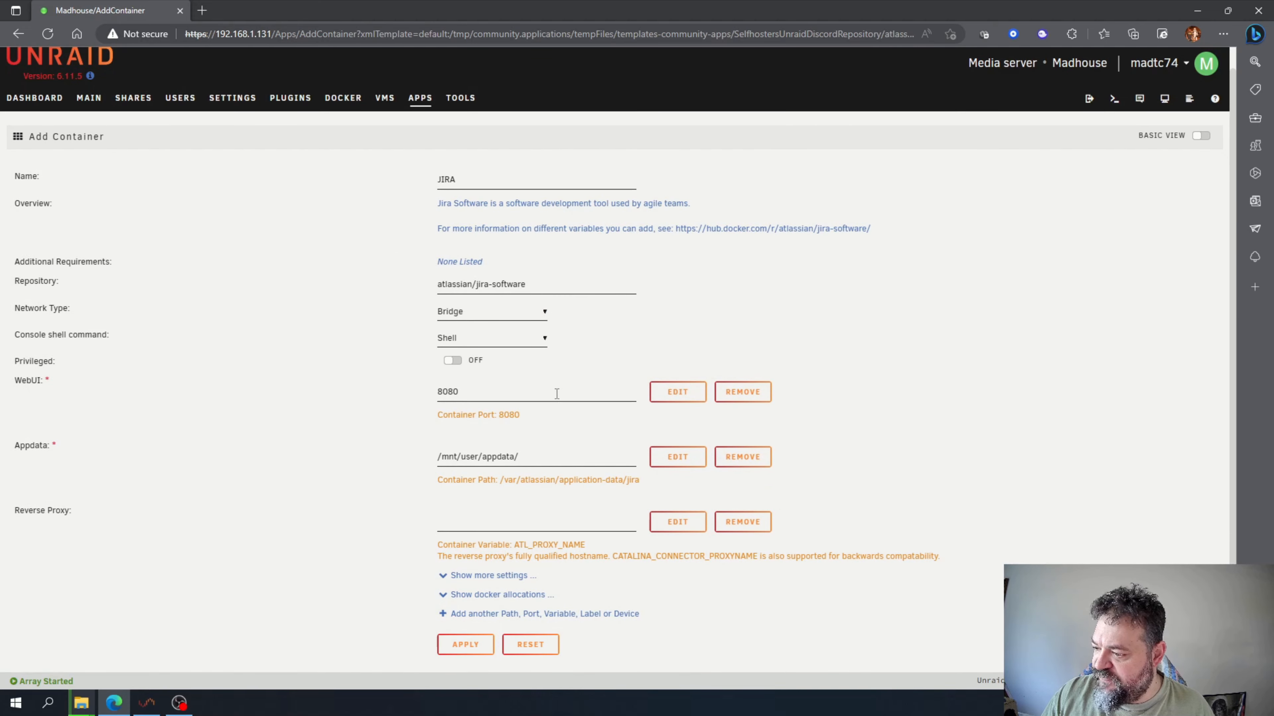
Apply the settings to pull the atlassian/jira-software image and create the JIRA container.
left_click(473, 646)
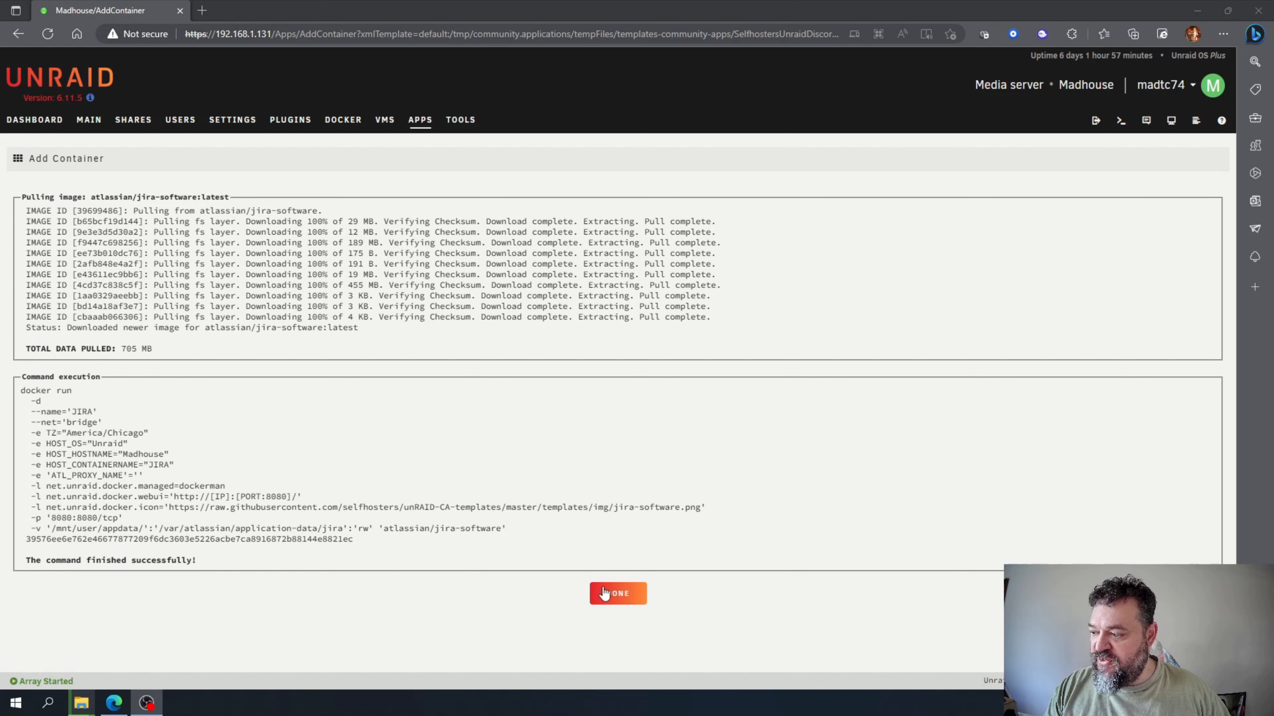
left_click(617, 594)
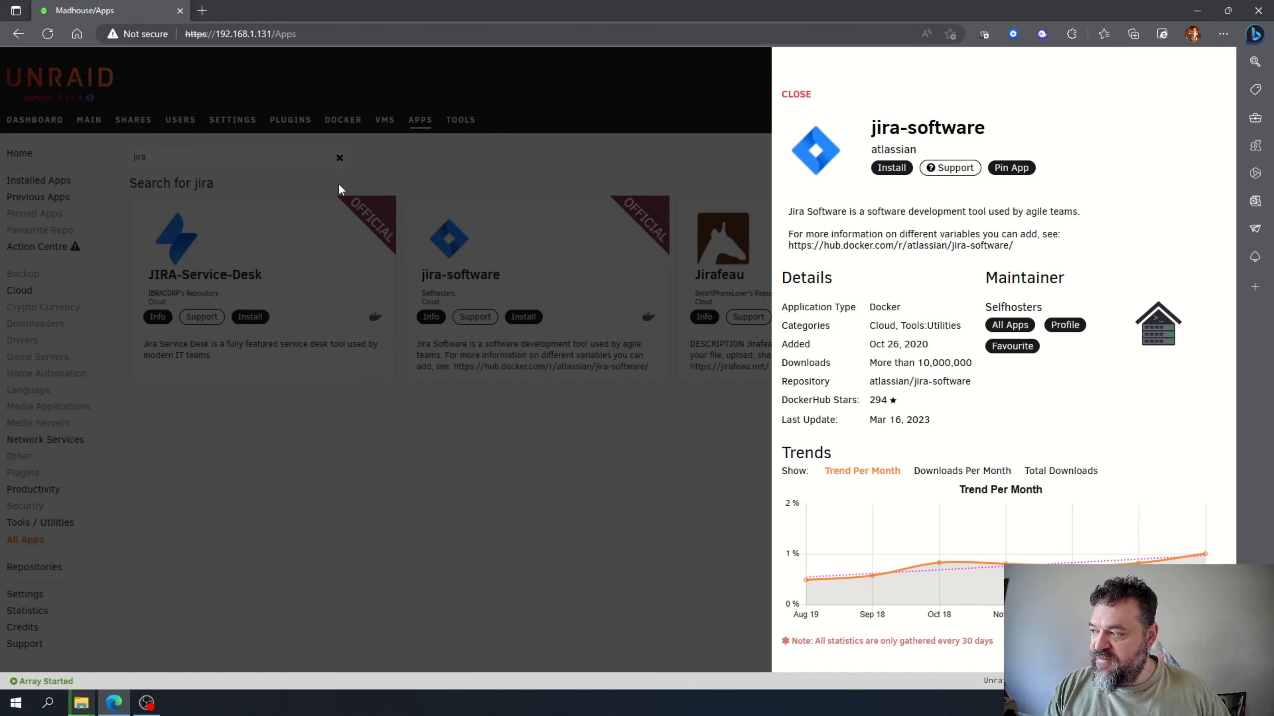
Launch the JIRA container's WebUI from the Dashboard.
left_click(45, 120)
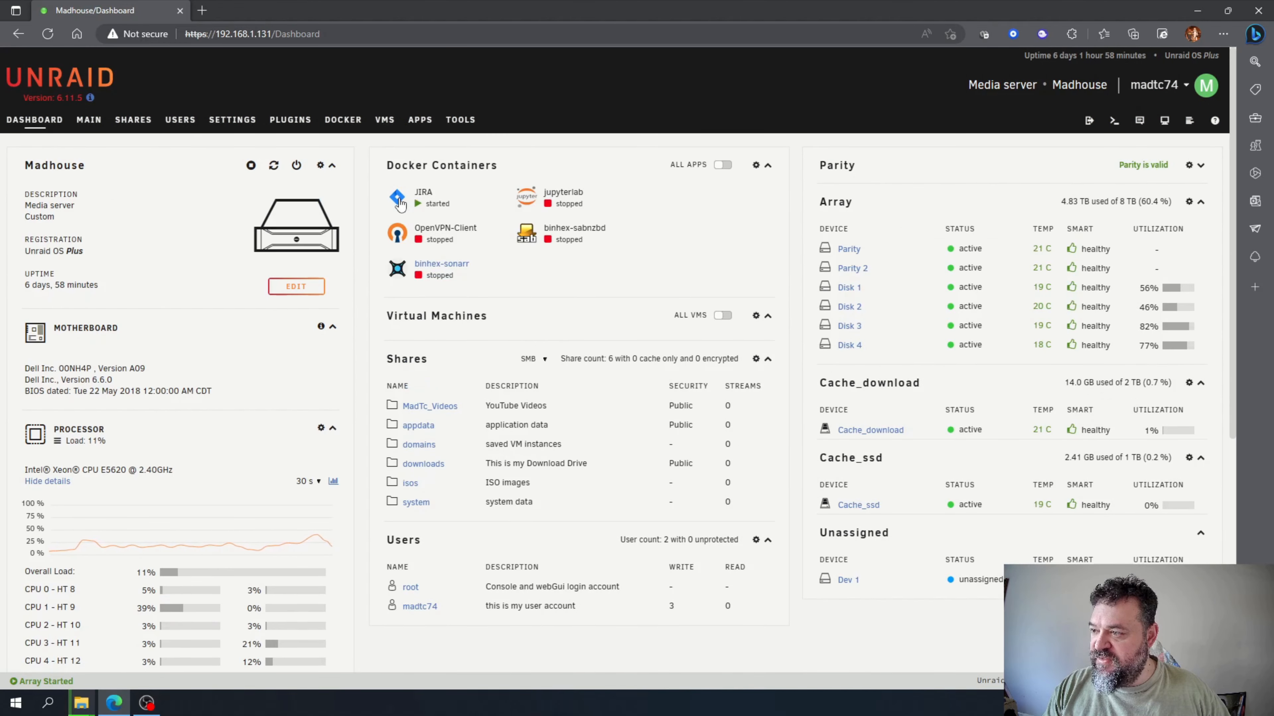
left_click(399, 200)
left_click(421, 227)
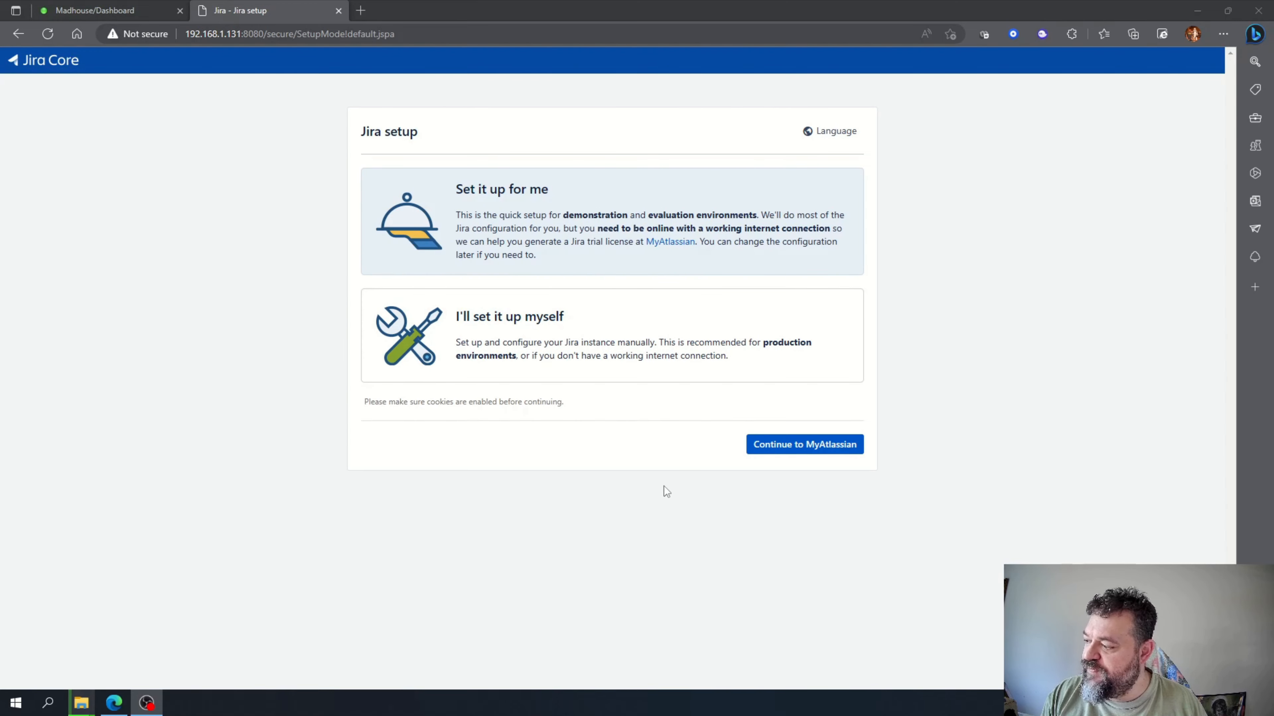
Choose manual setup with the built-in database, title Jira, Private mode and default base URL.
left_click(520, 333)
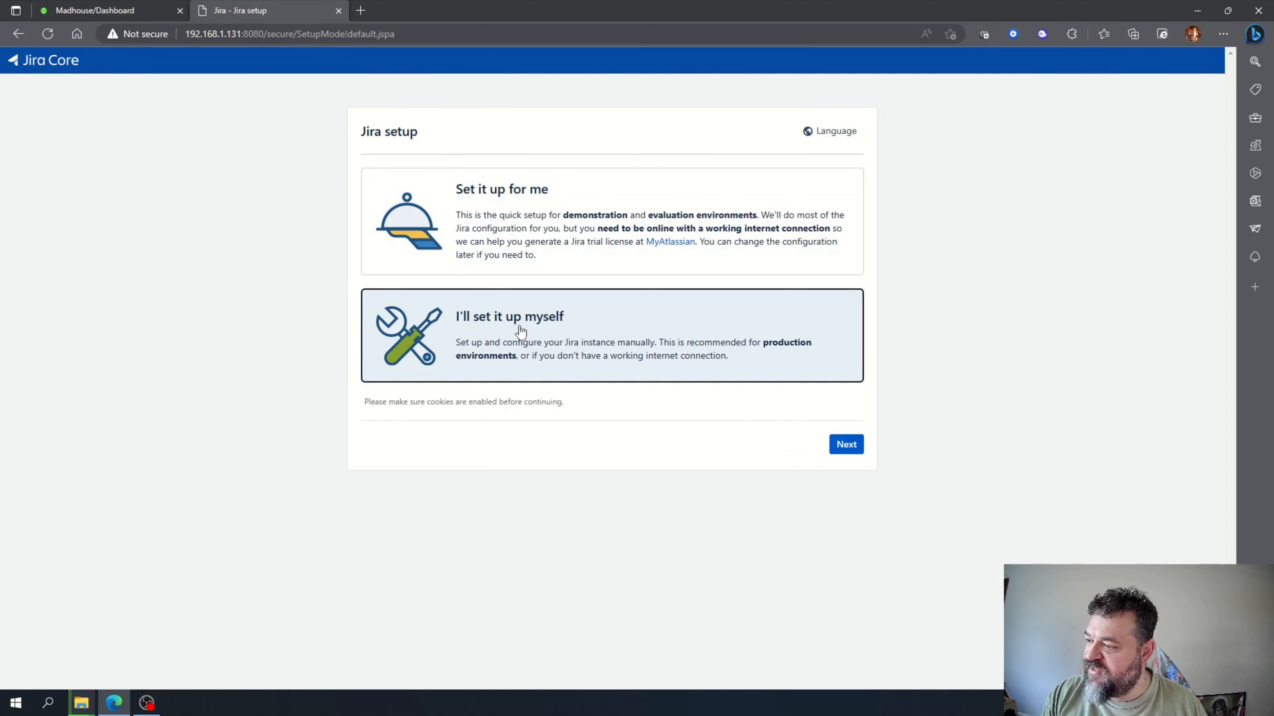
left_click(839, 446)
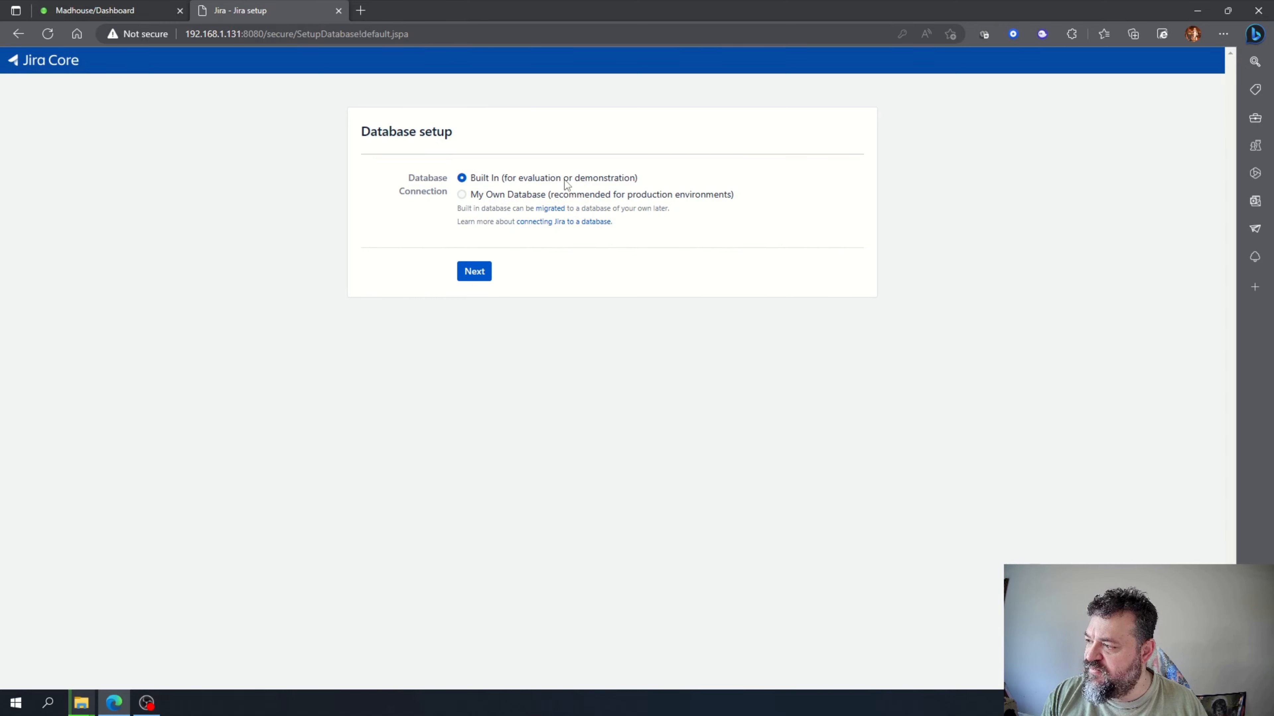
left_click(482, 280)
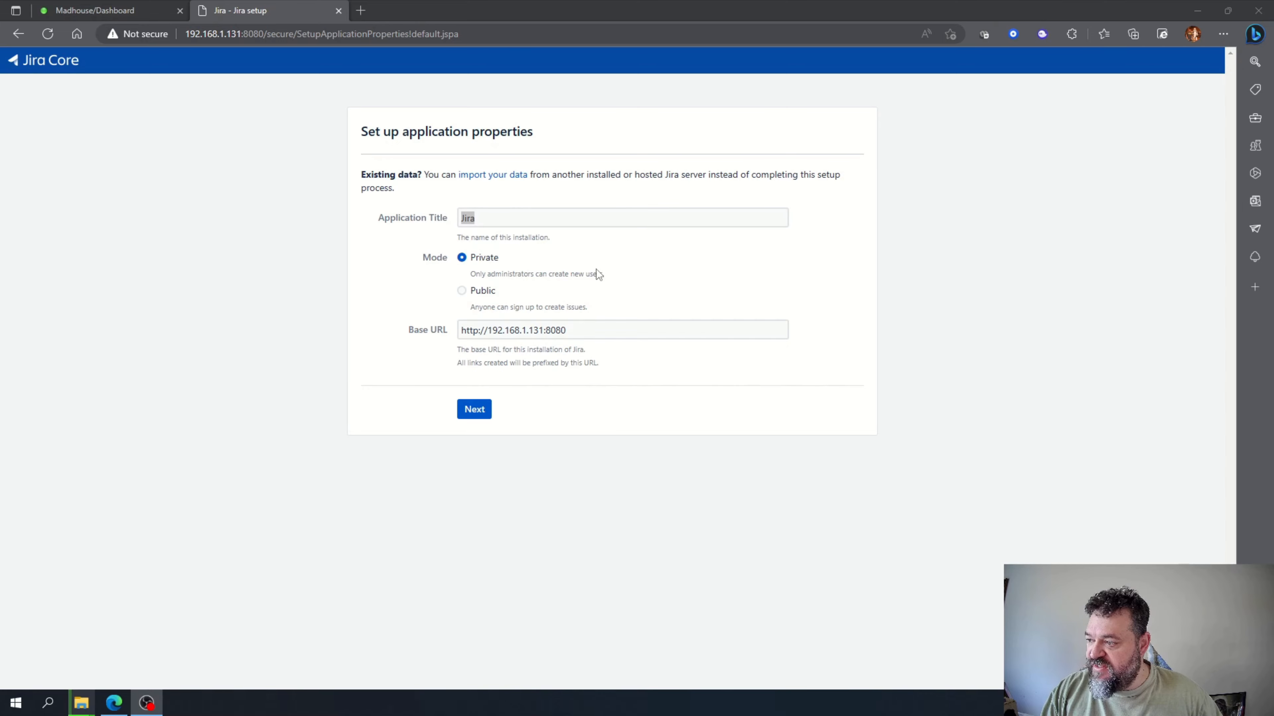
left_click(474, 411)
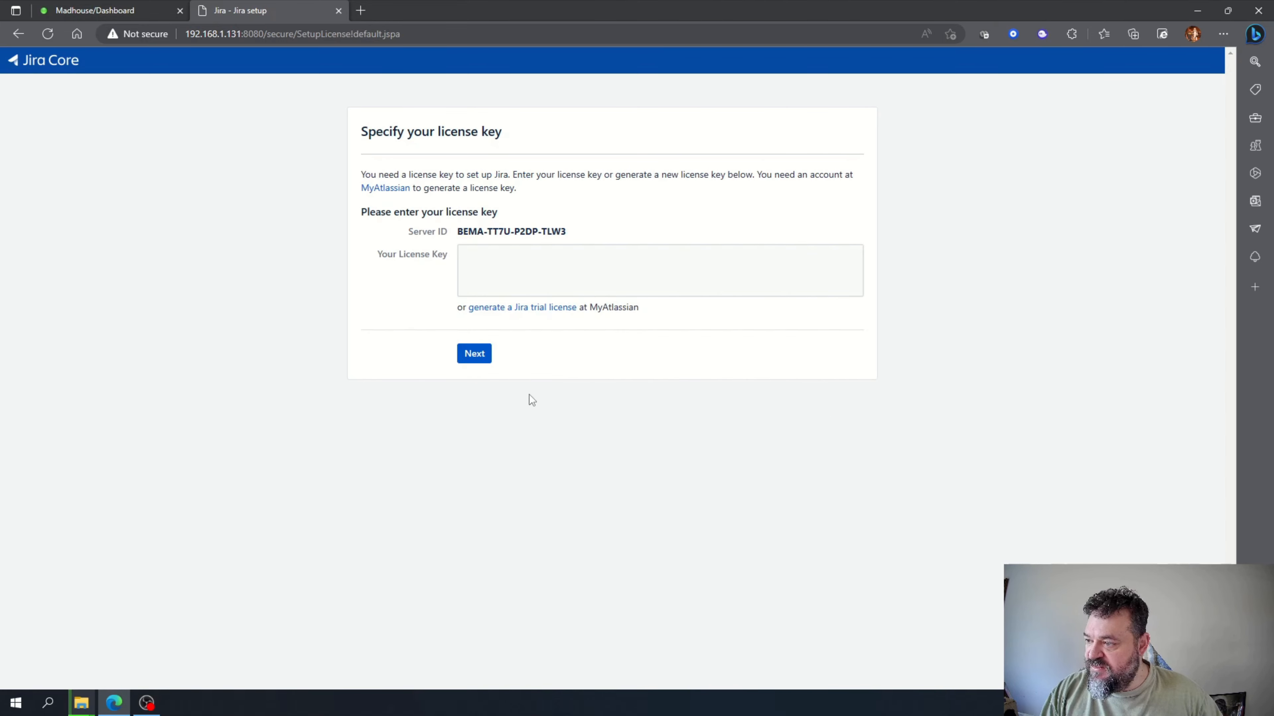
Generate a Jira Software (Data Center) trial license for organization MadTC Productions.
left_click(504, 314)
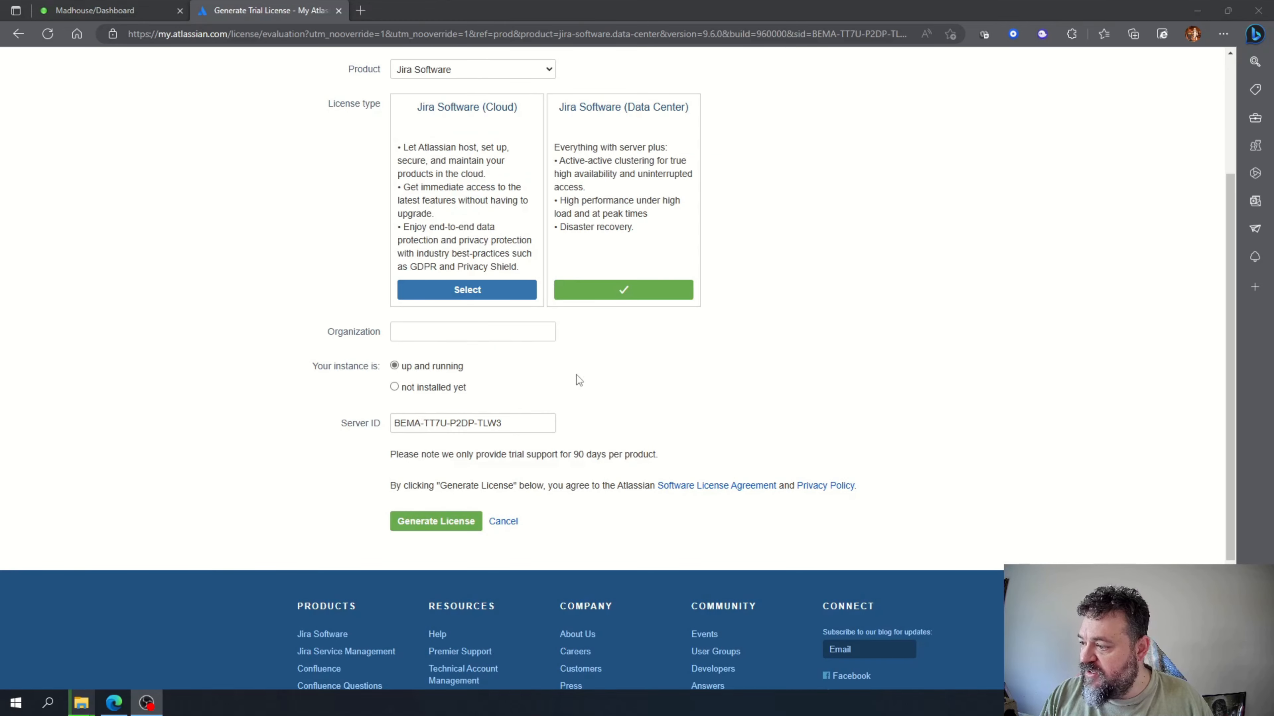
scroll(609, 341, "up", 2)
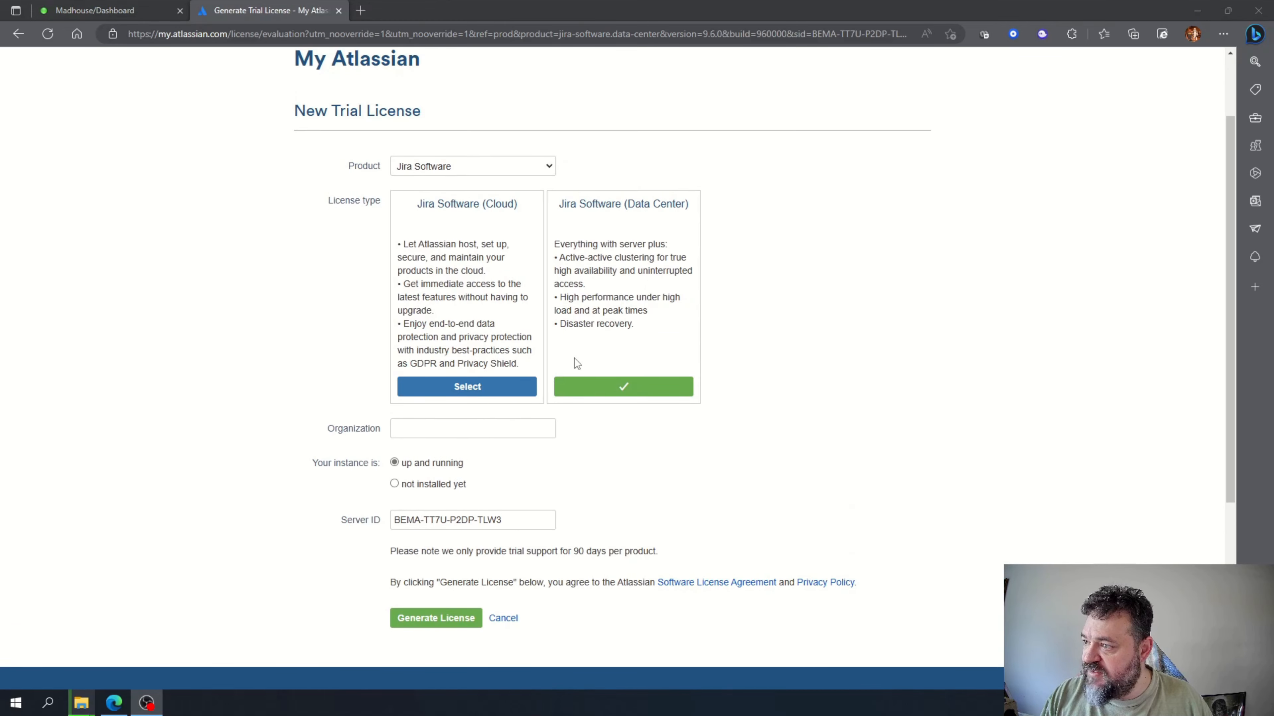
left_click(418, 426)
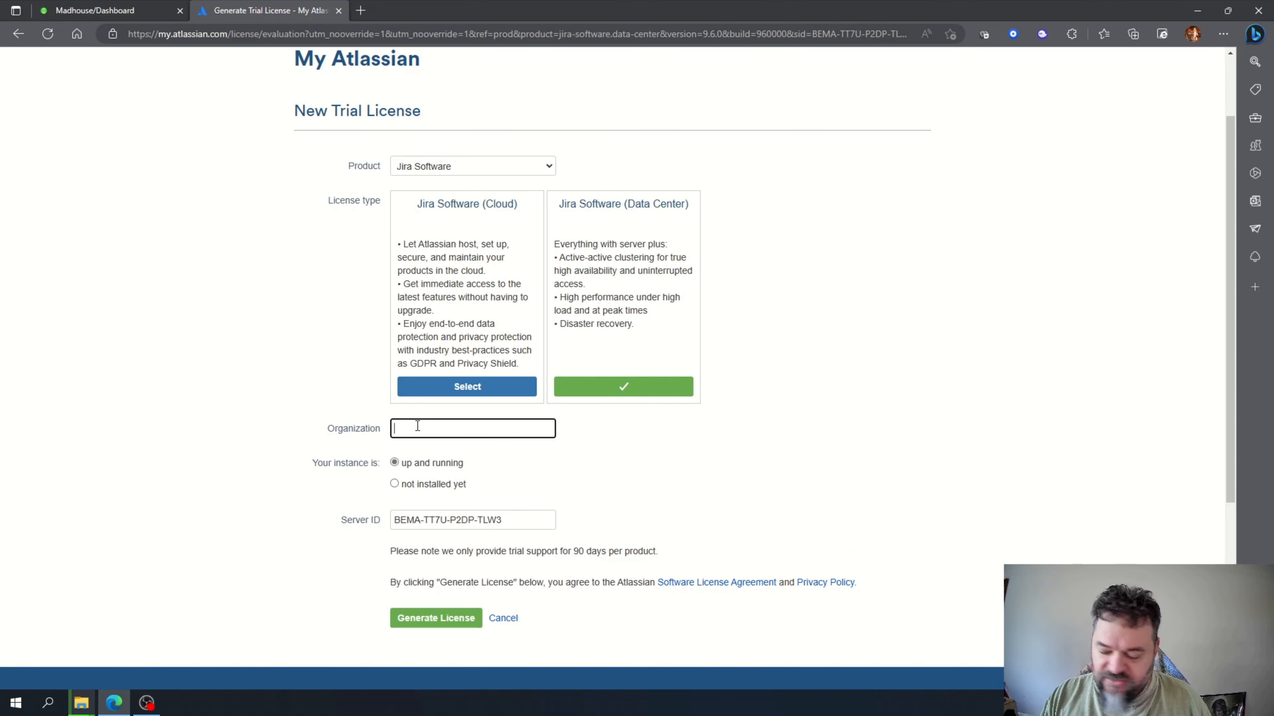
type("Madh")
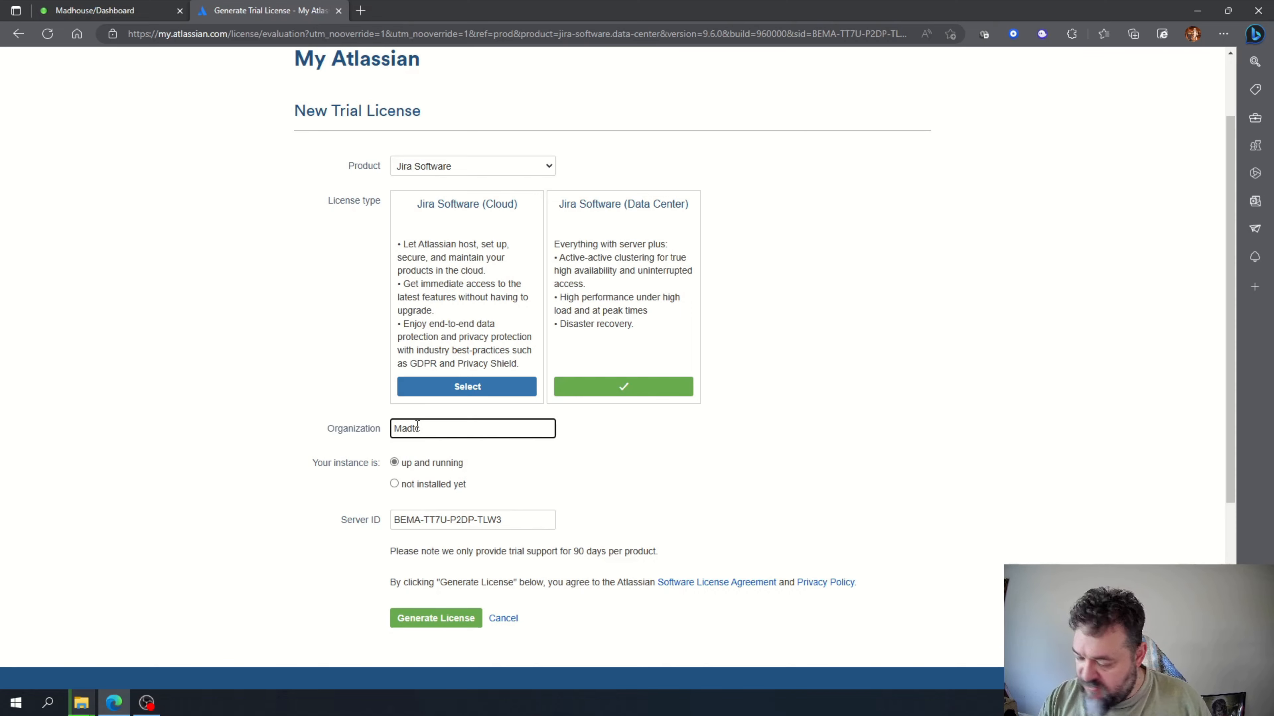
key("BackSpace")
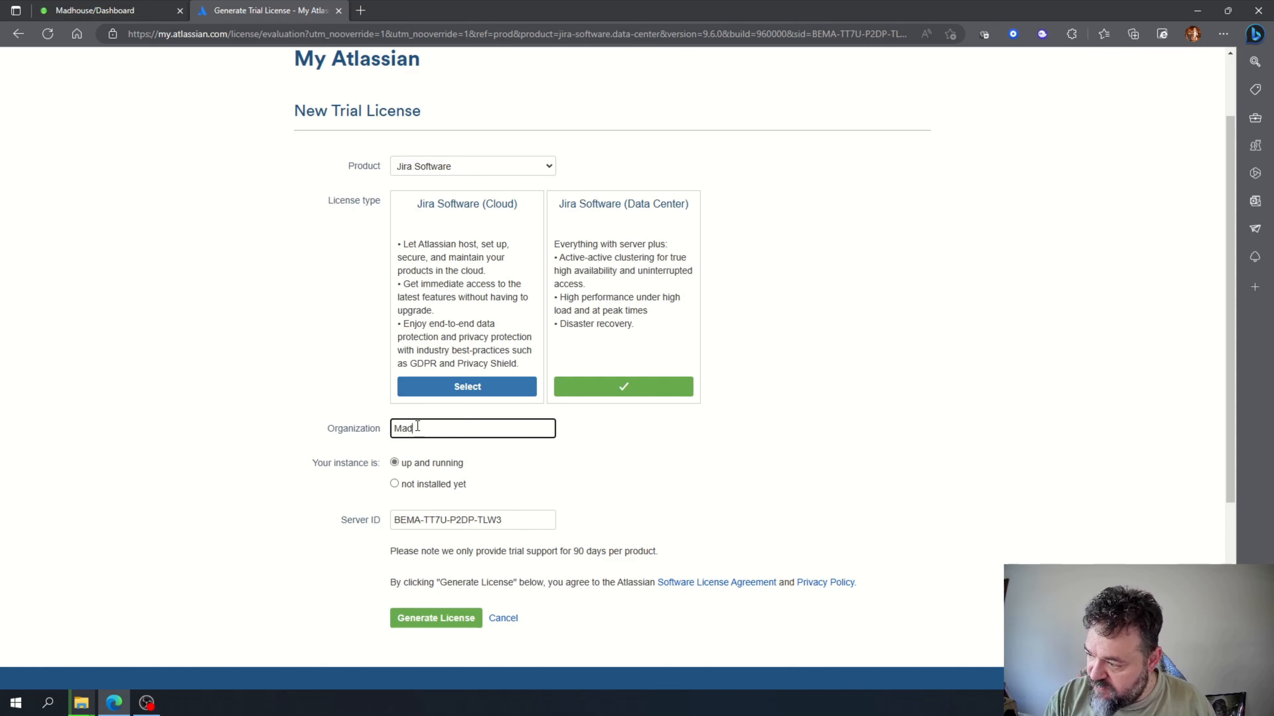
type("TC")
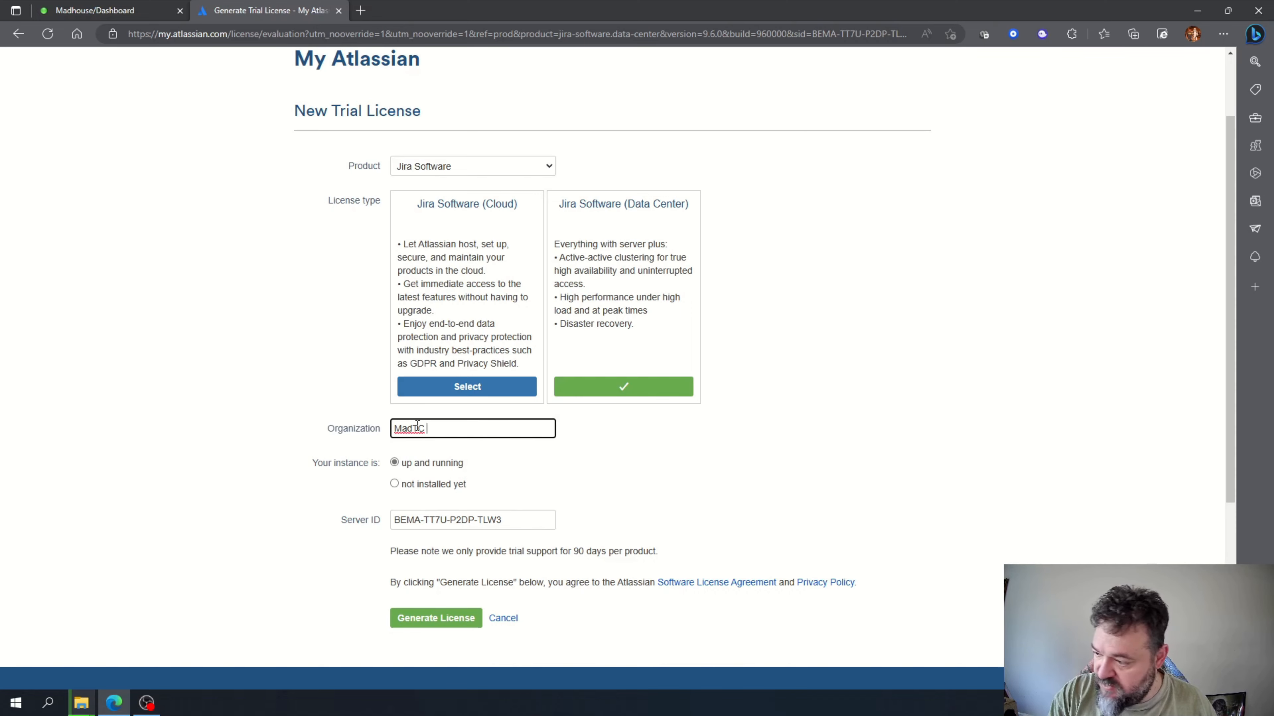
type(" Pr")
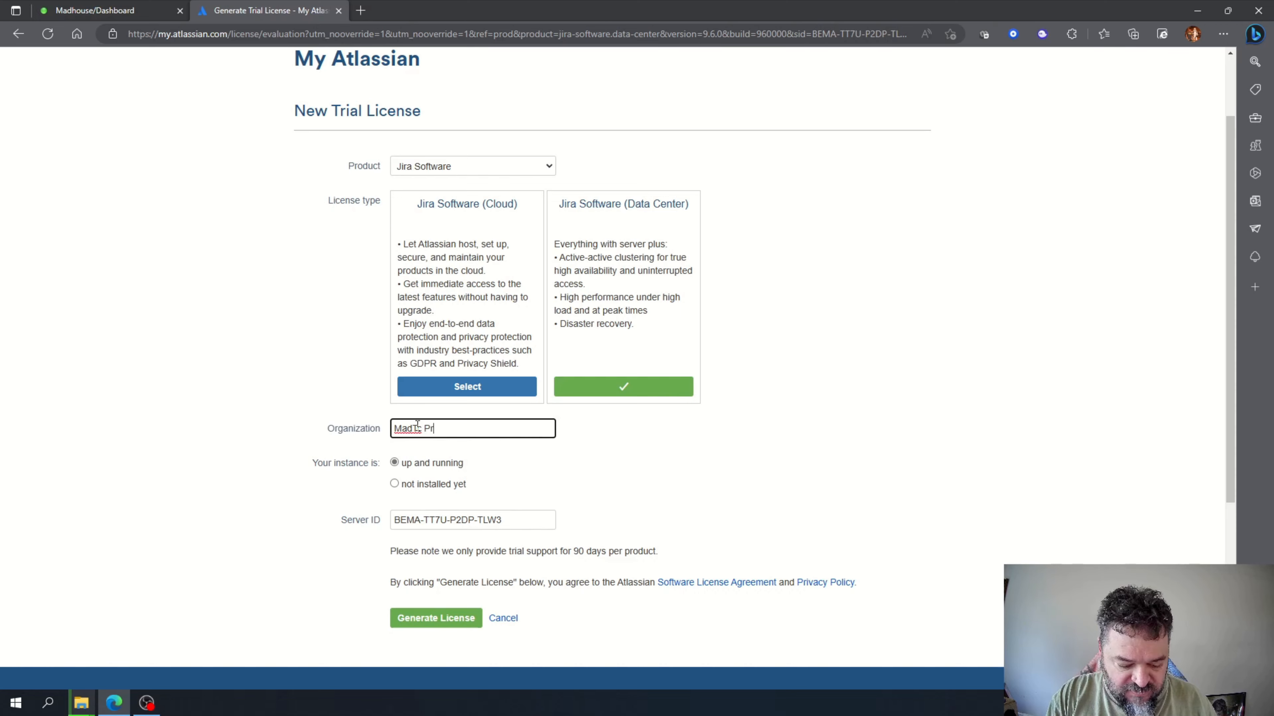
type("oduction")
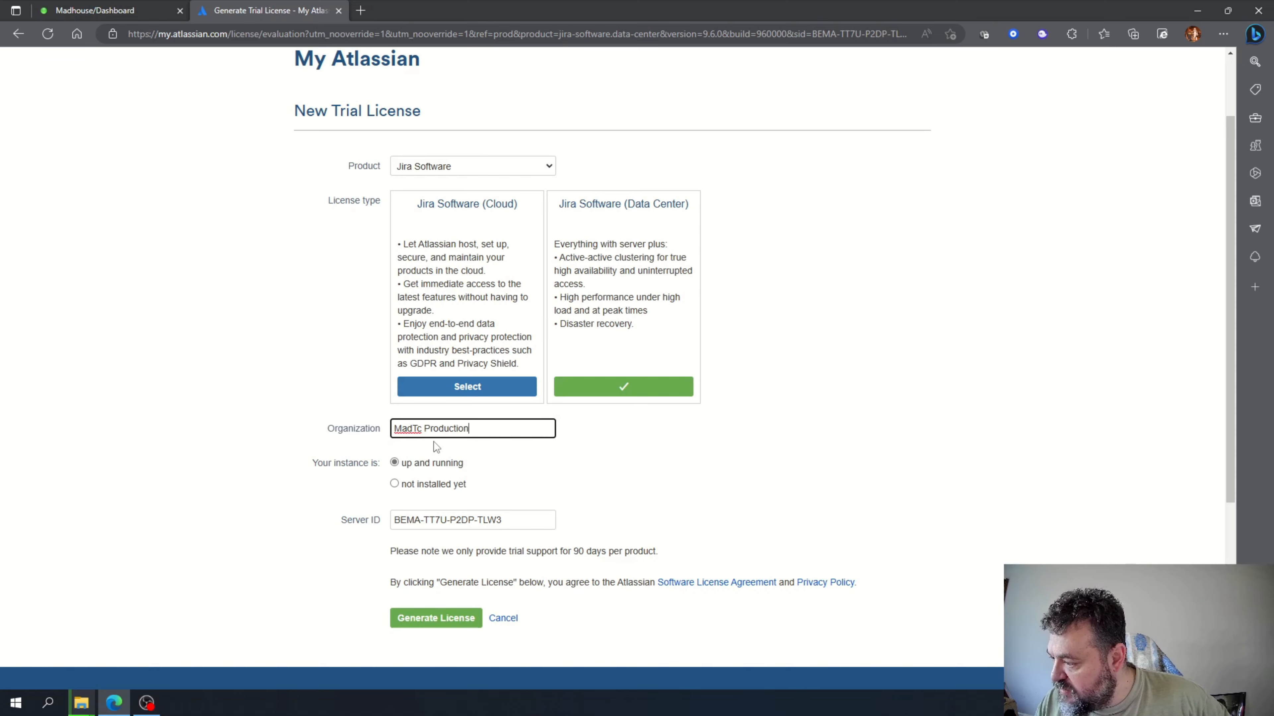
type("s")
scroll(370, 350, "down", 3)
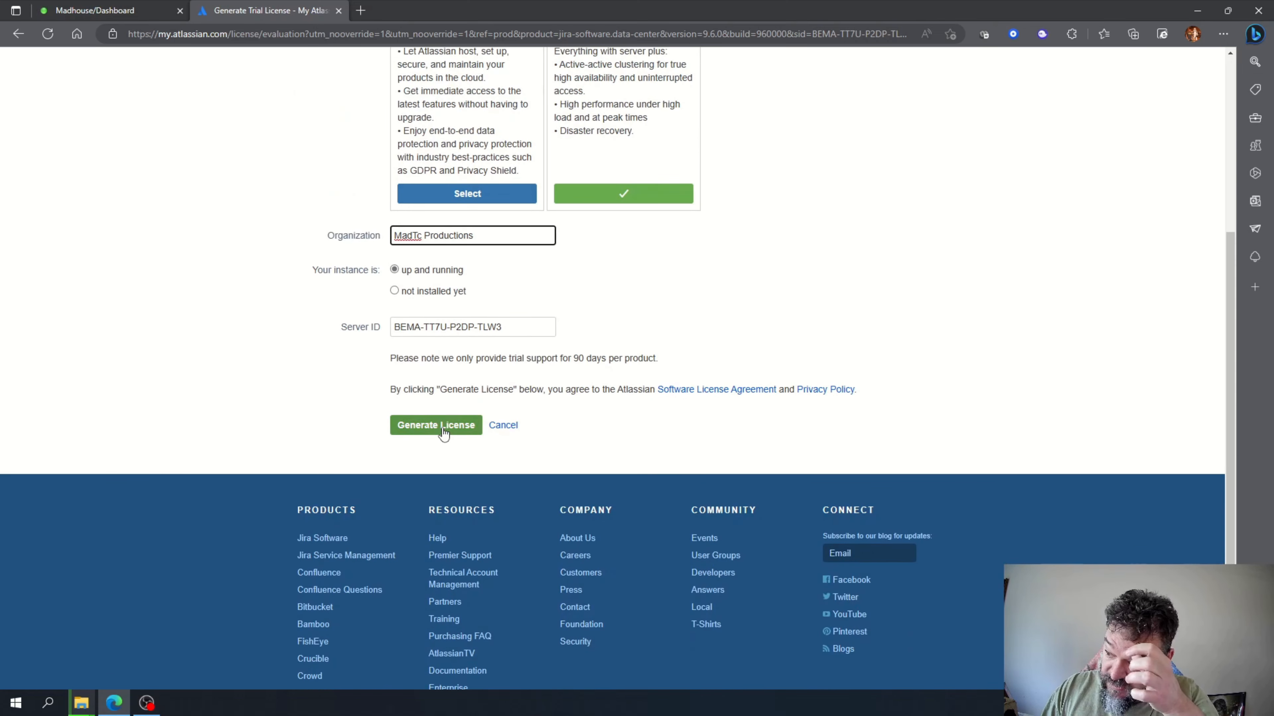
left_click(443, 430)
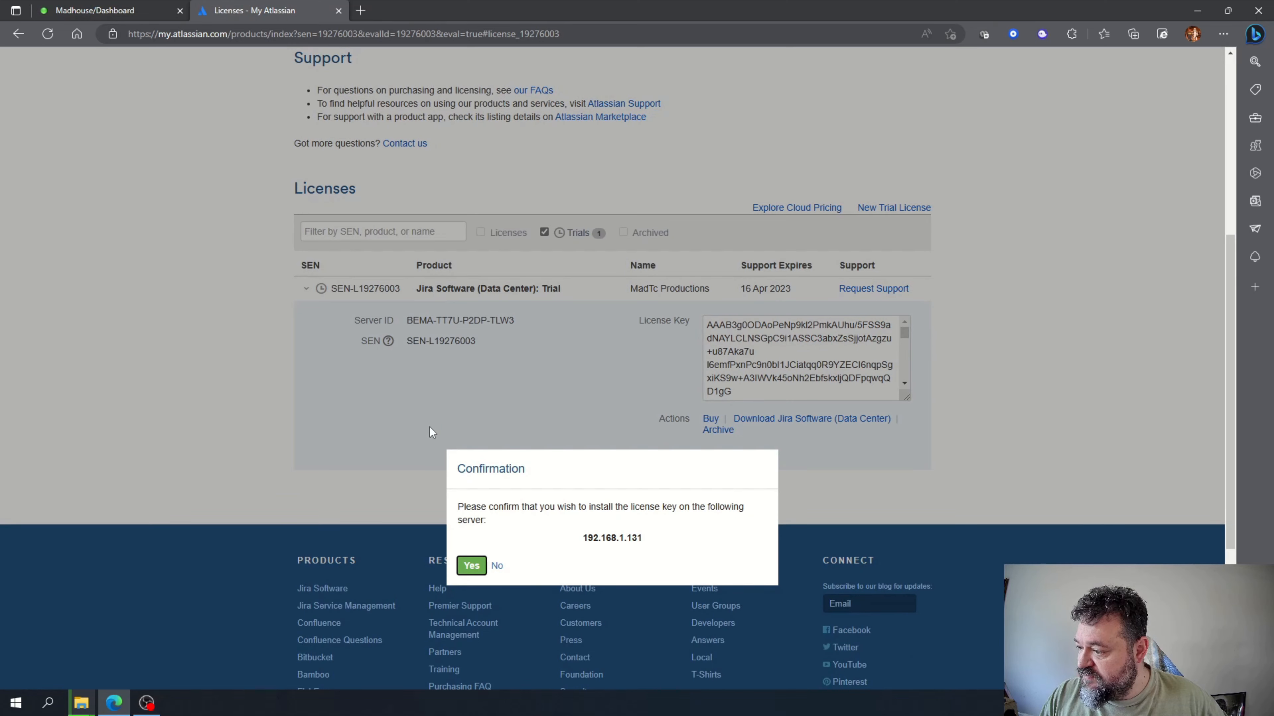
Confirm installing the trial license on the server and submit the license key.
left_click(479, 567)
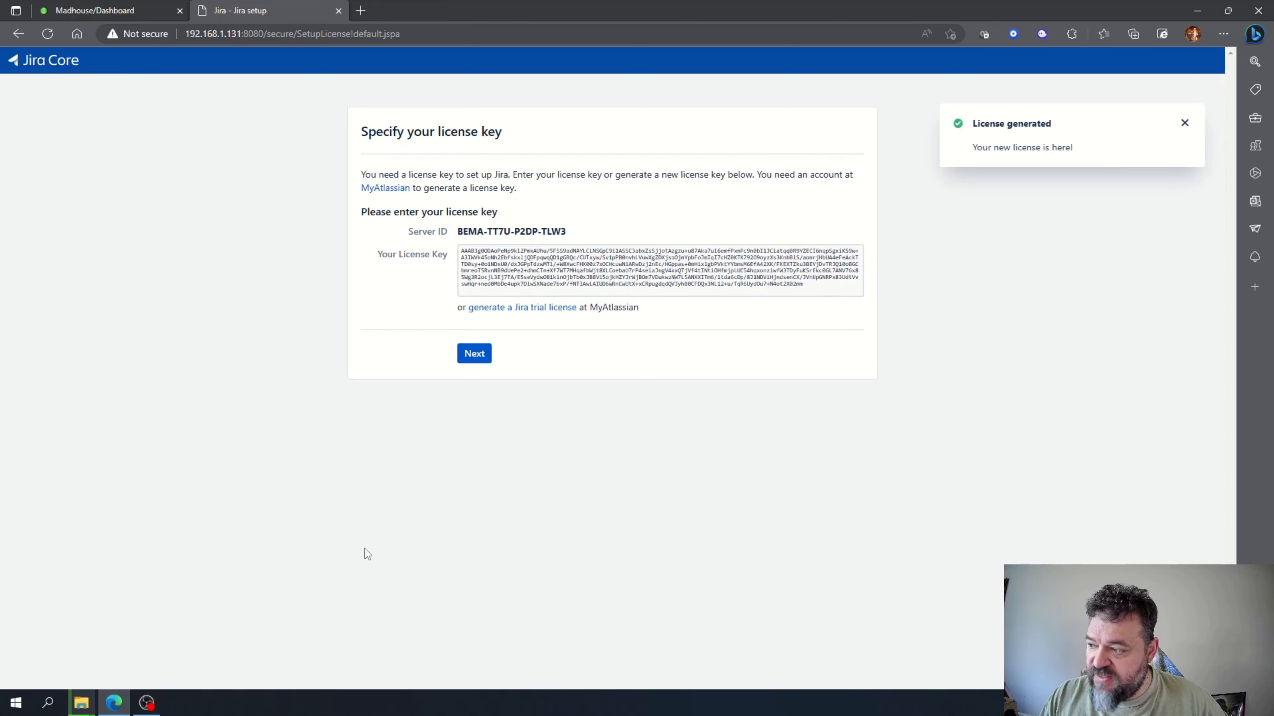
left_click(481, 357)
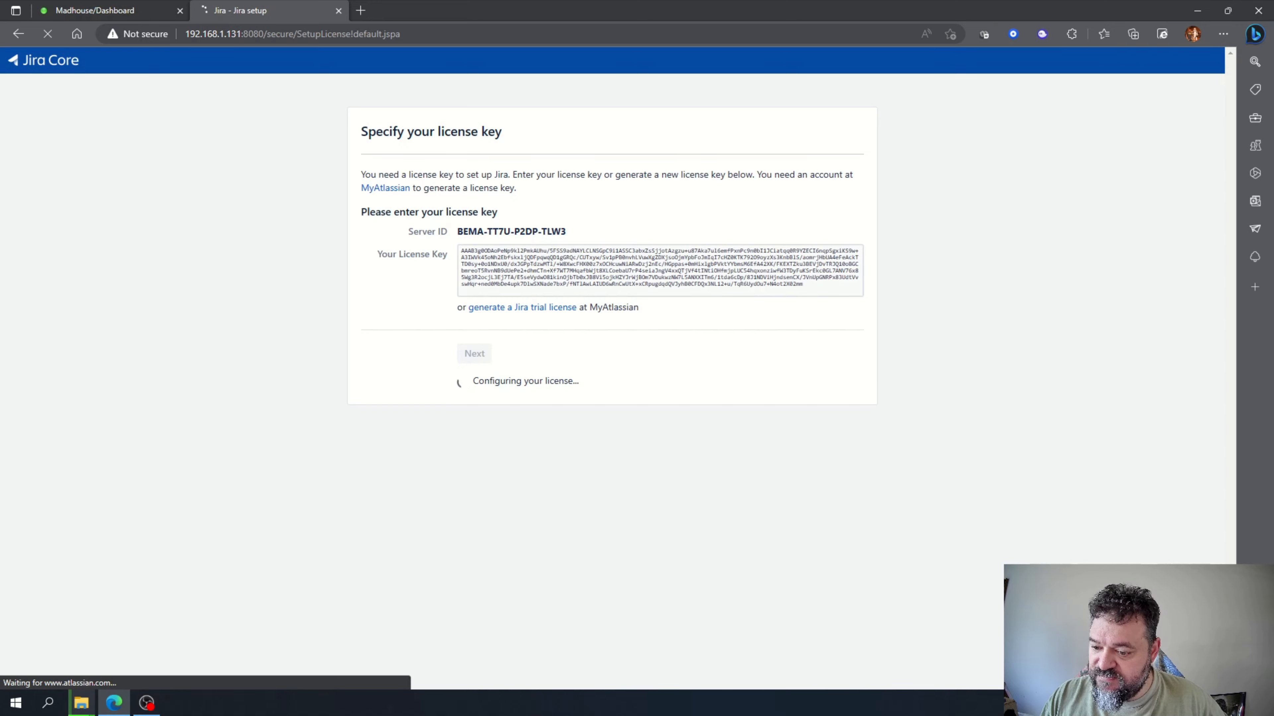
Enter the administrator's full name, e-mail address, username, and password with its confirmation.
left_click(384, 214)
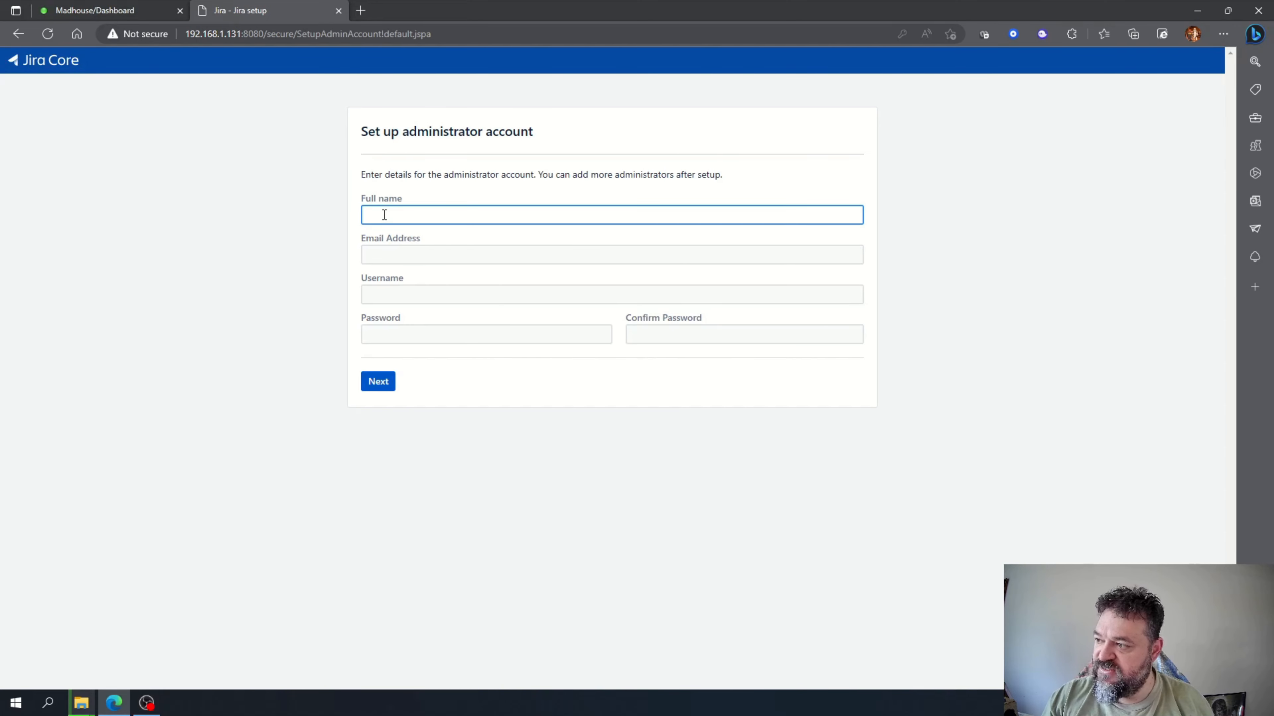
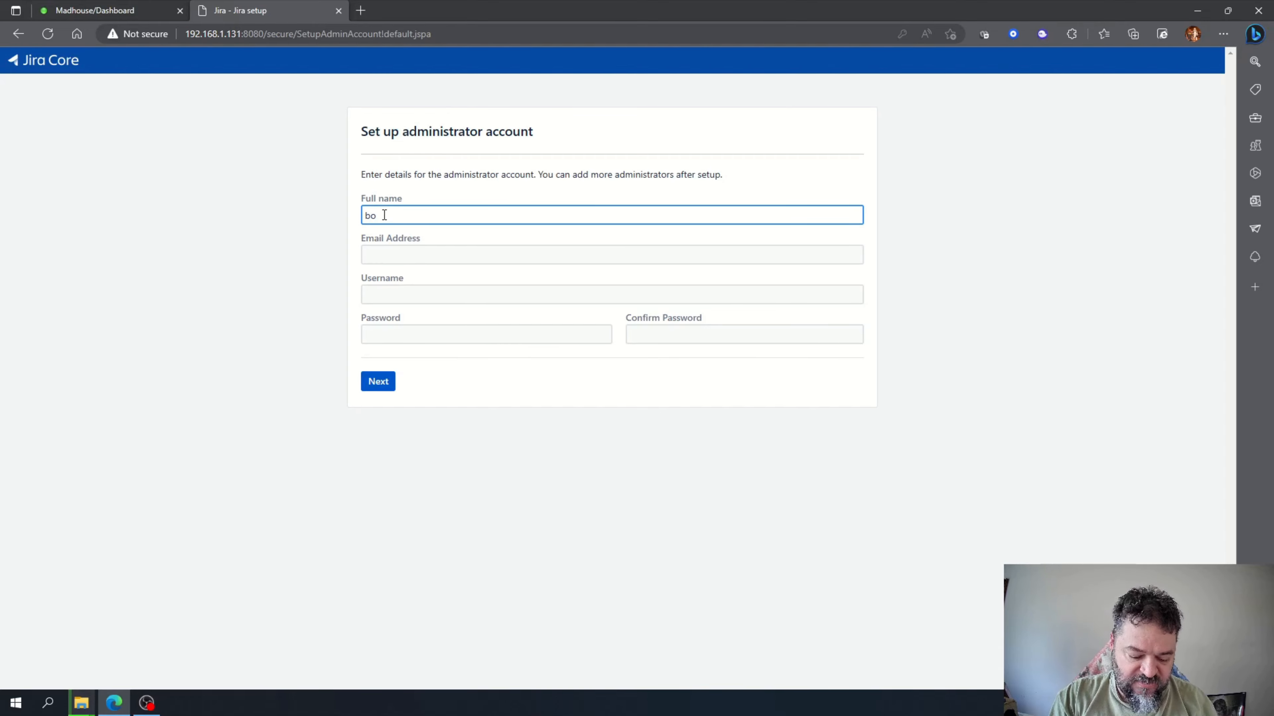
key("Tab")
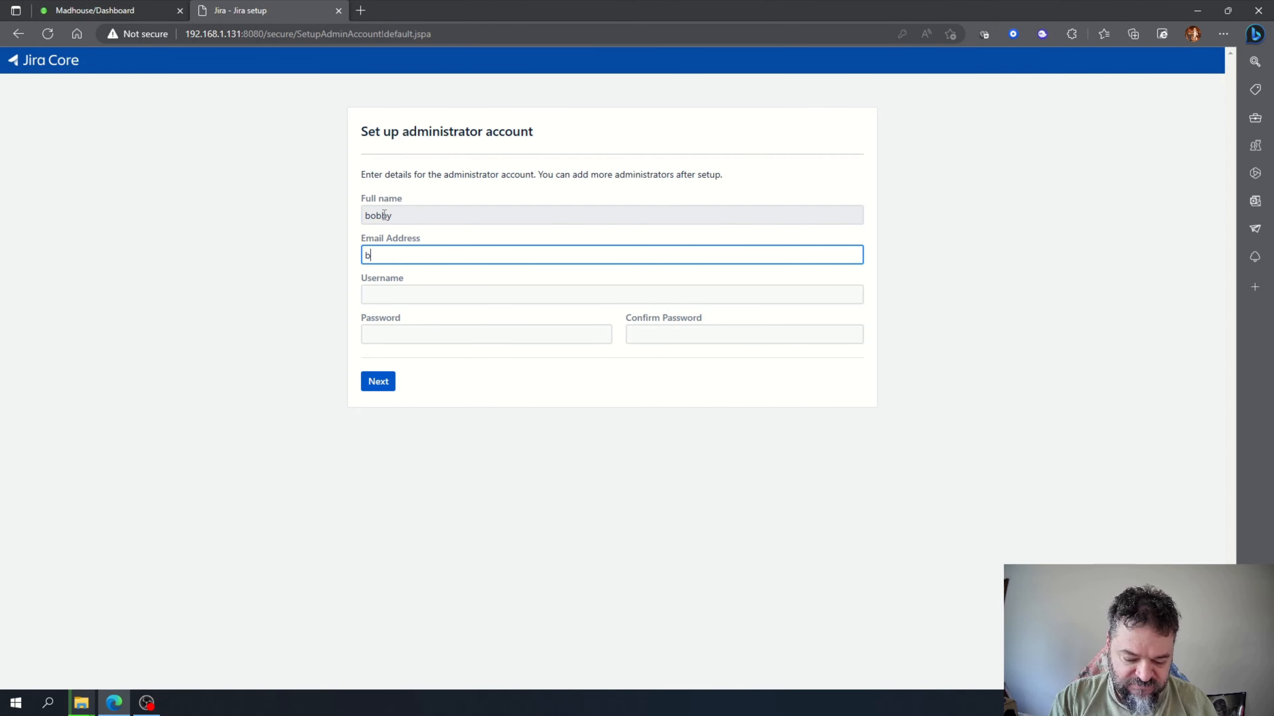
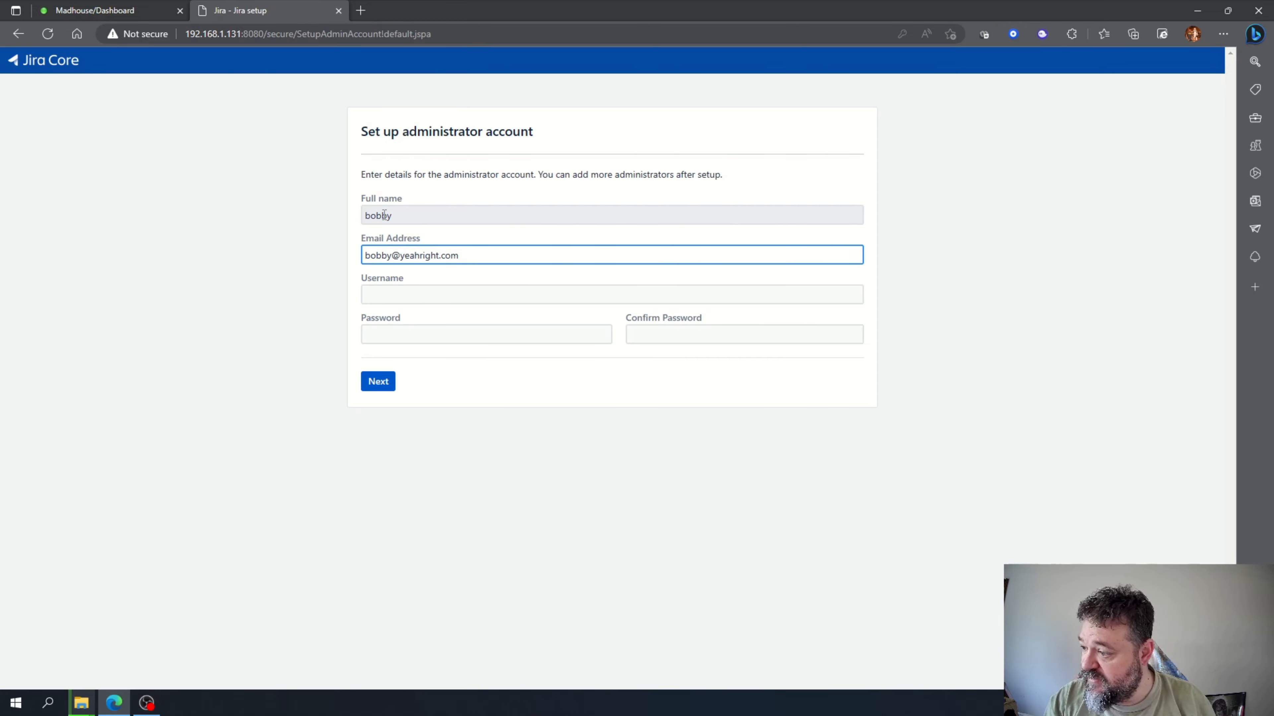
key("Tab")
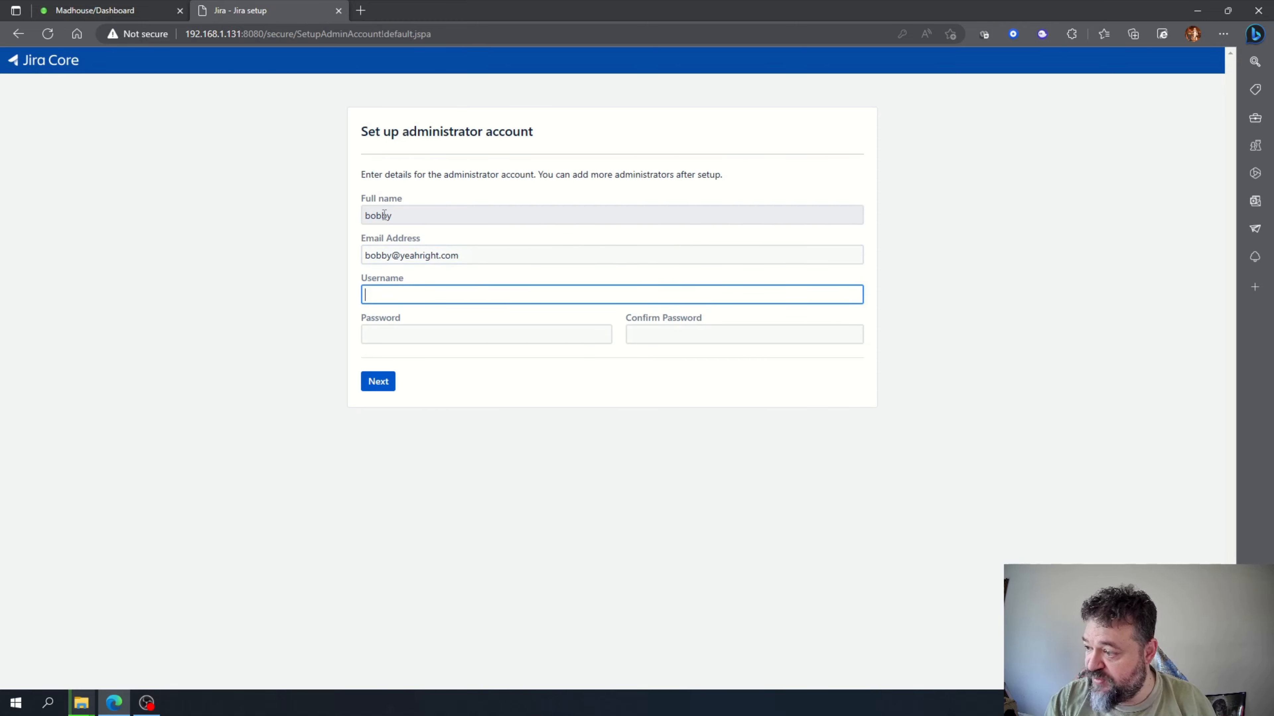
key("Tab")
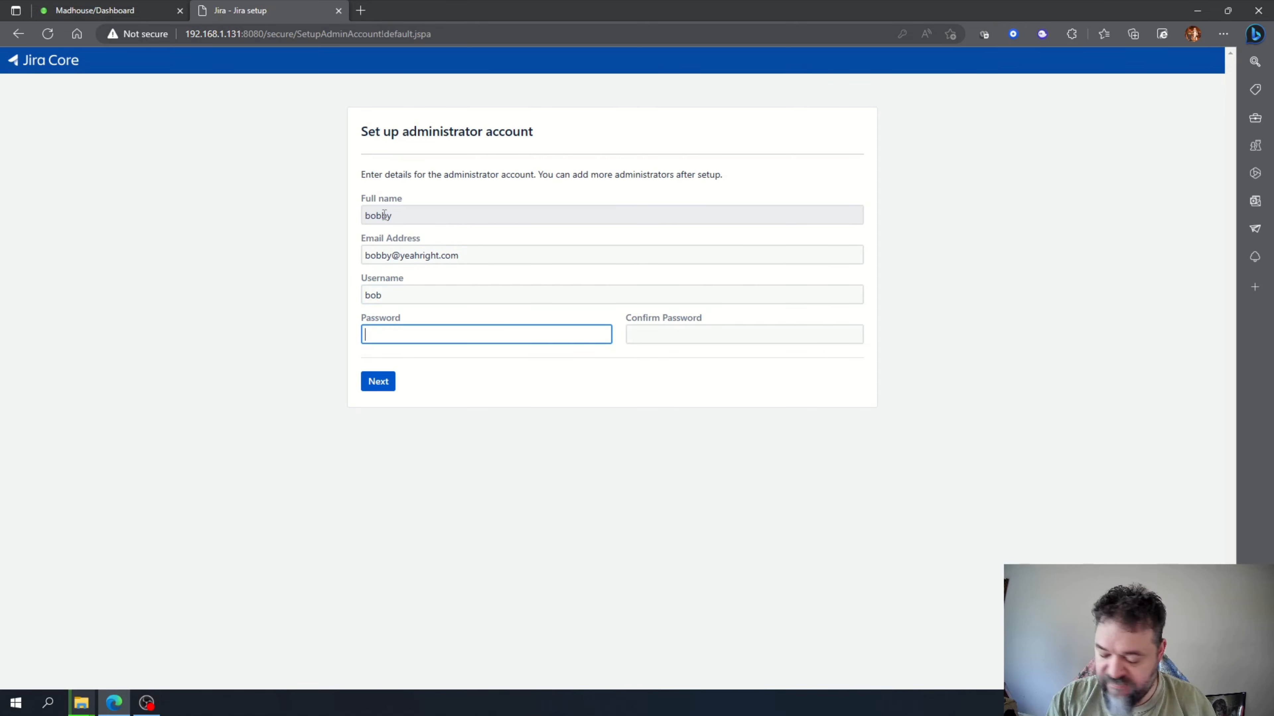
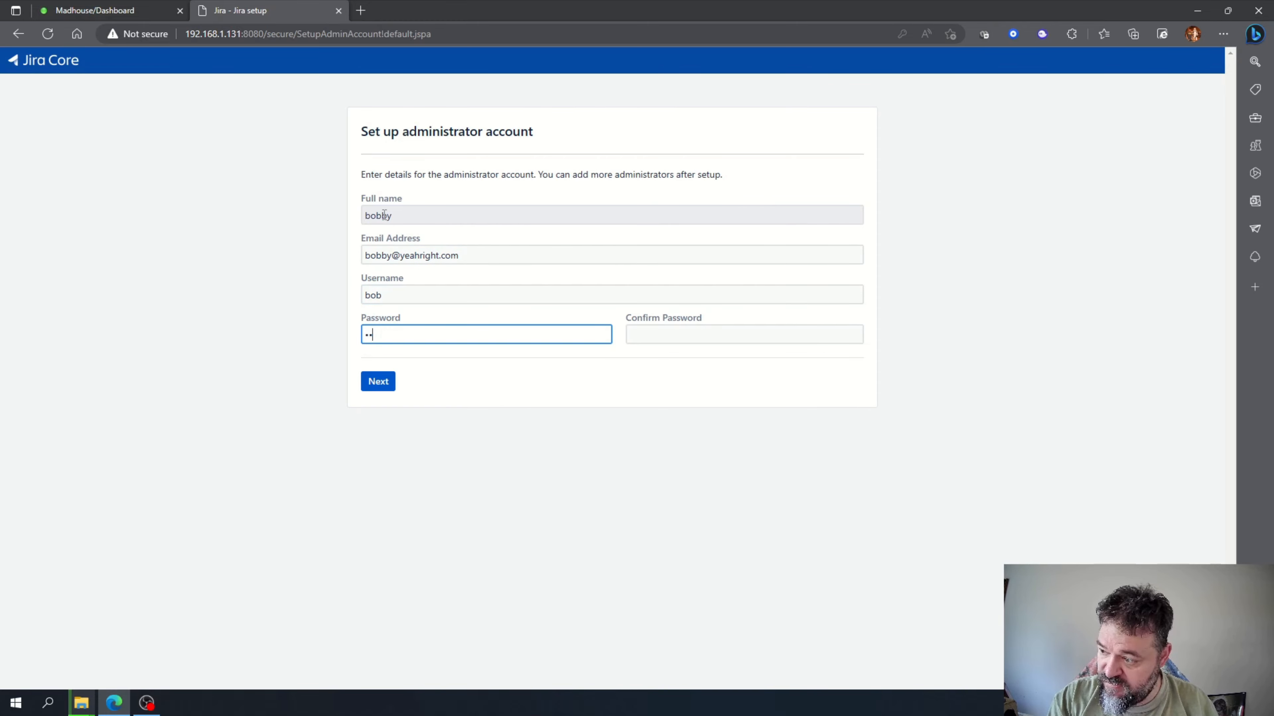
key("Tab")
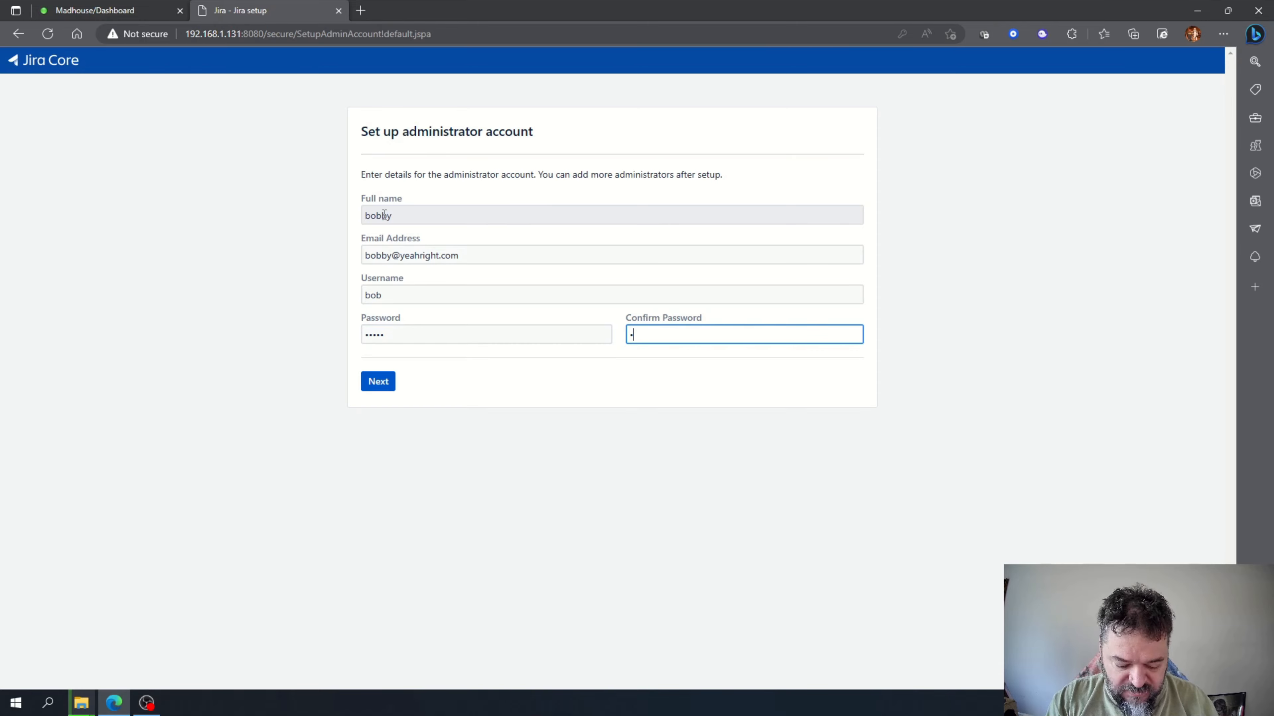
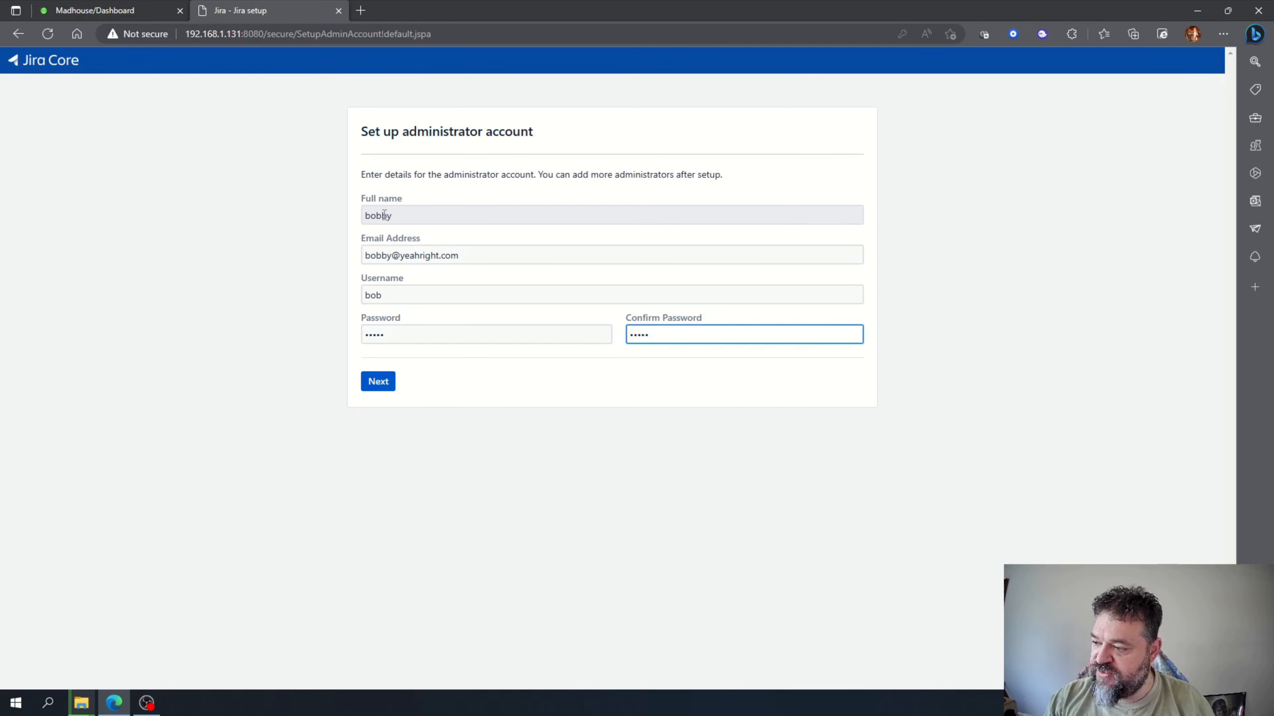
Create the admin account, decline saving the password, and finish with e-mail notifications set to Later.
left_click(378, 385)
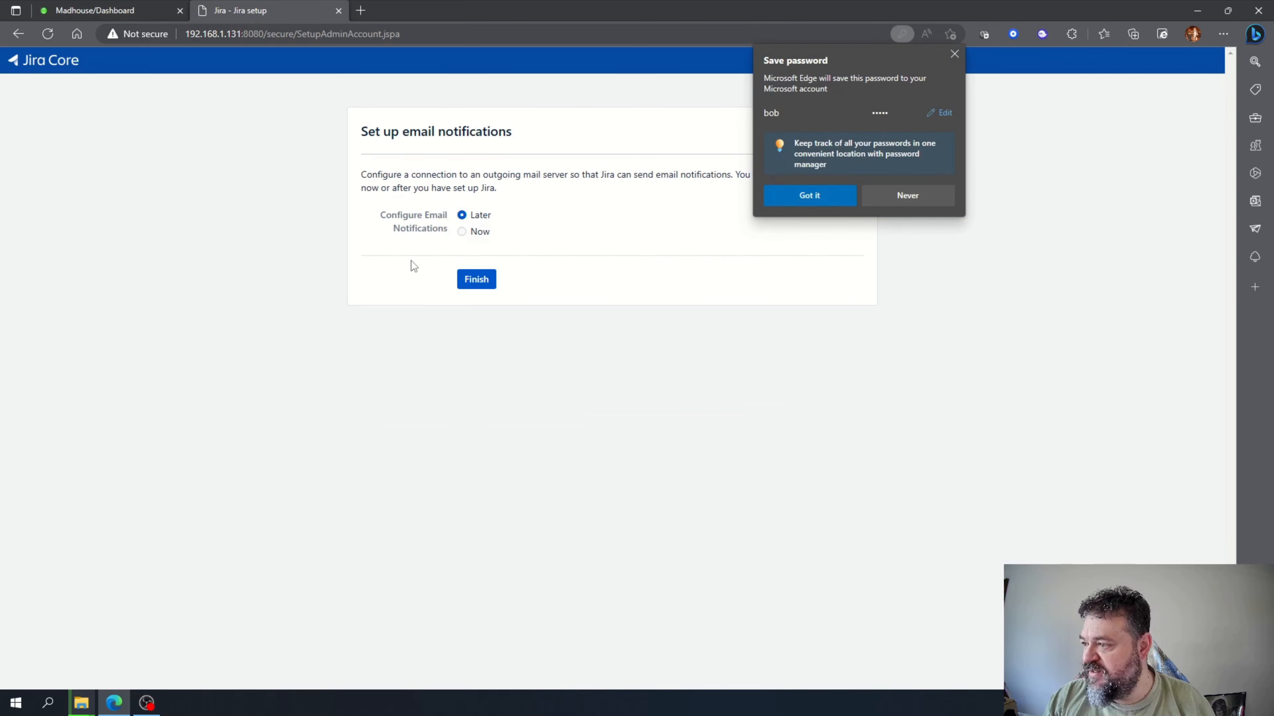
left_click(880, 195)
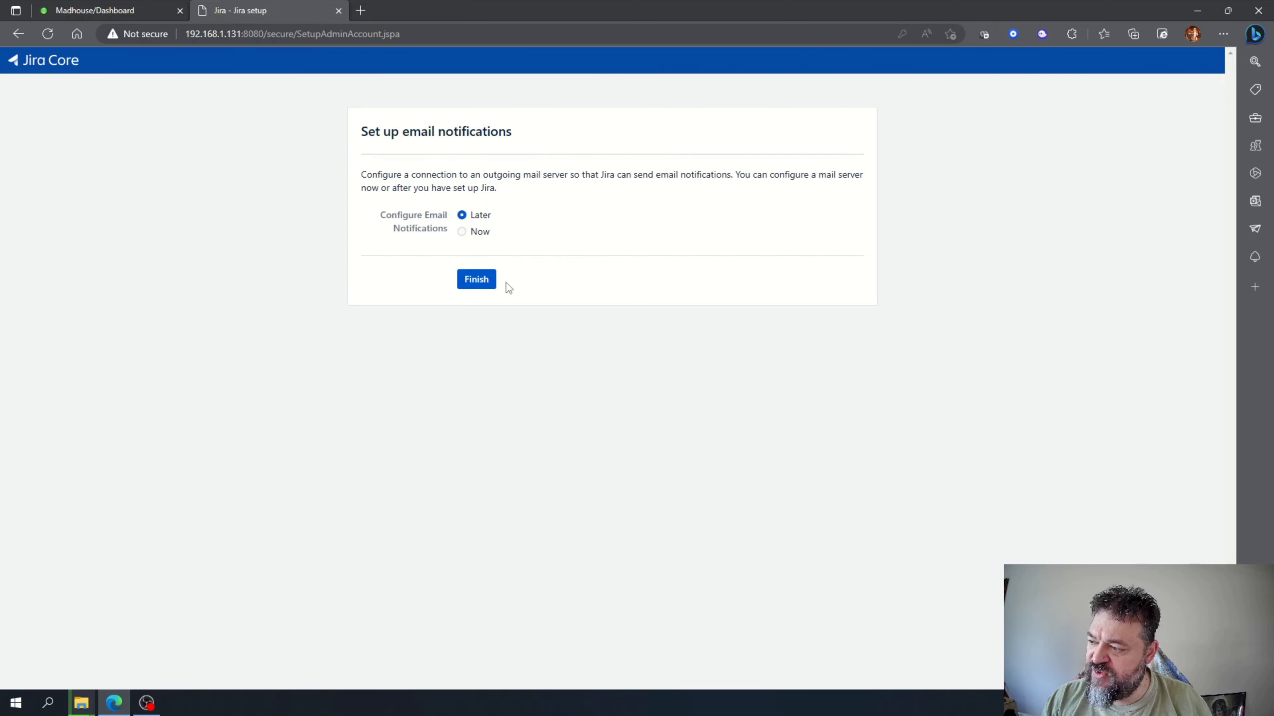
left_click(477, 281)
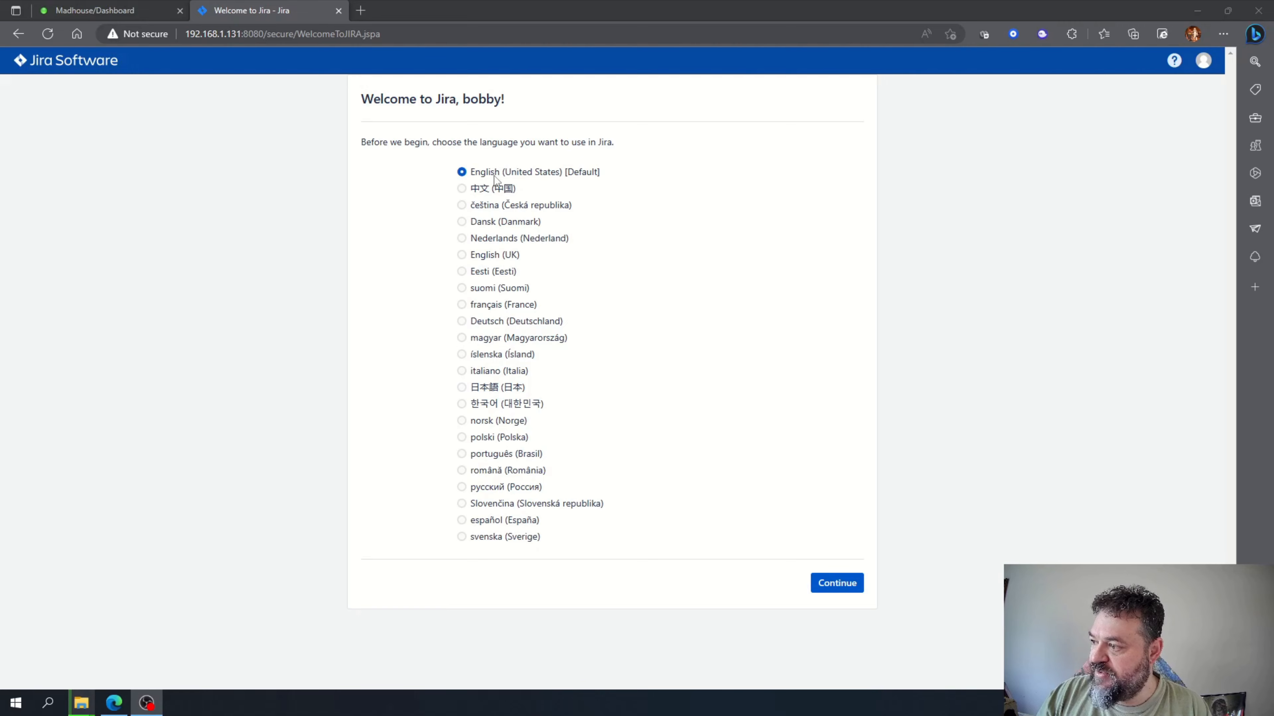
Keep English (United States) as the language and skip choosing an avatar.
left_click(828, 585)
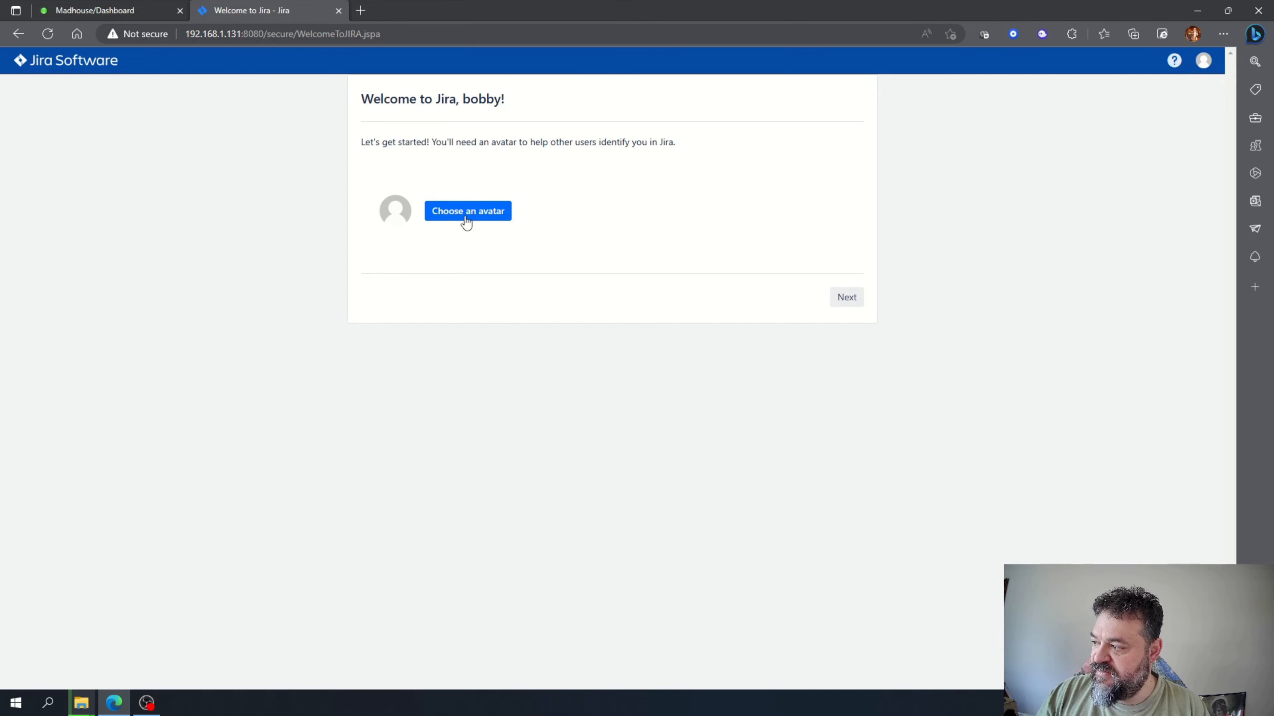
left_click(846, 298)
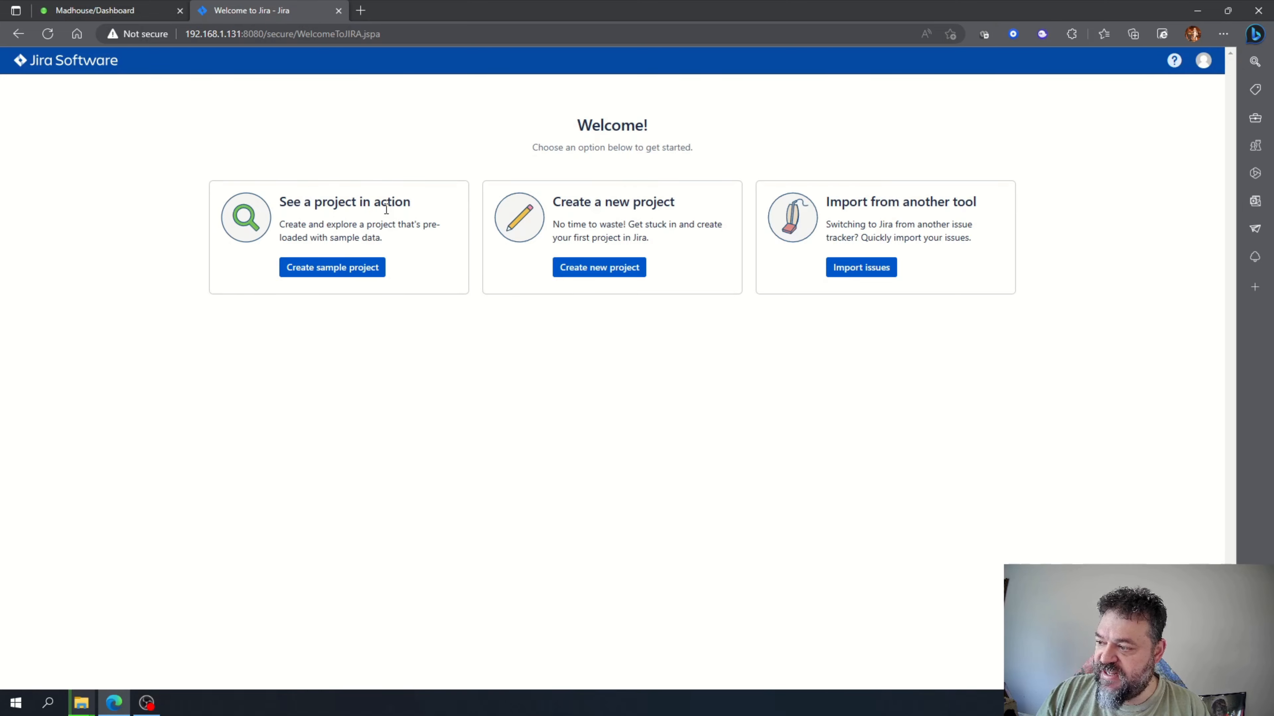
Create a Kanban software development sample project named 'test', then move TEST-1 to Selected for Development.
left_click(326, 271)
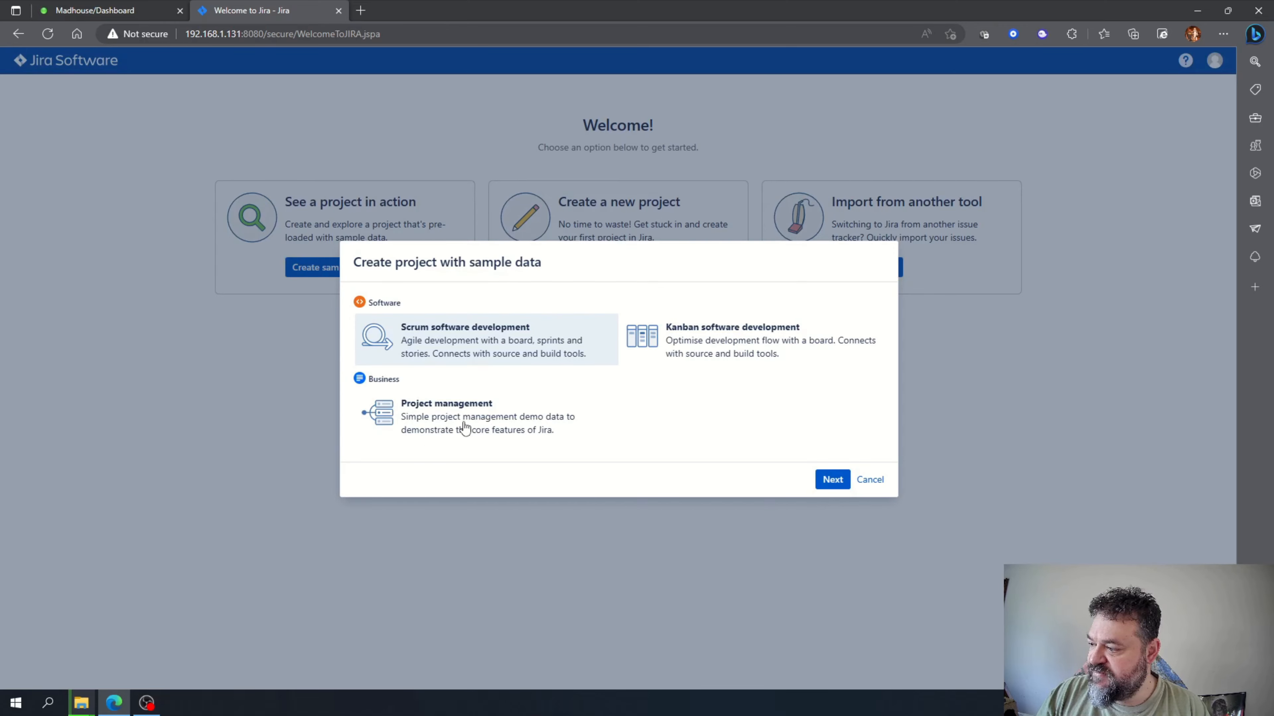
left_click(704, 339)
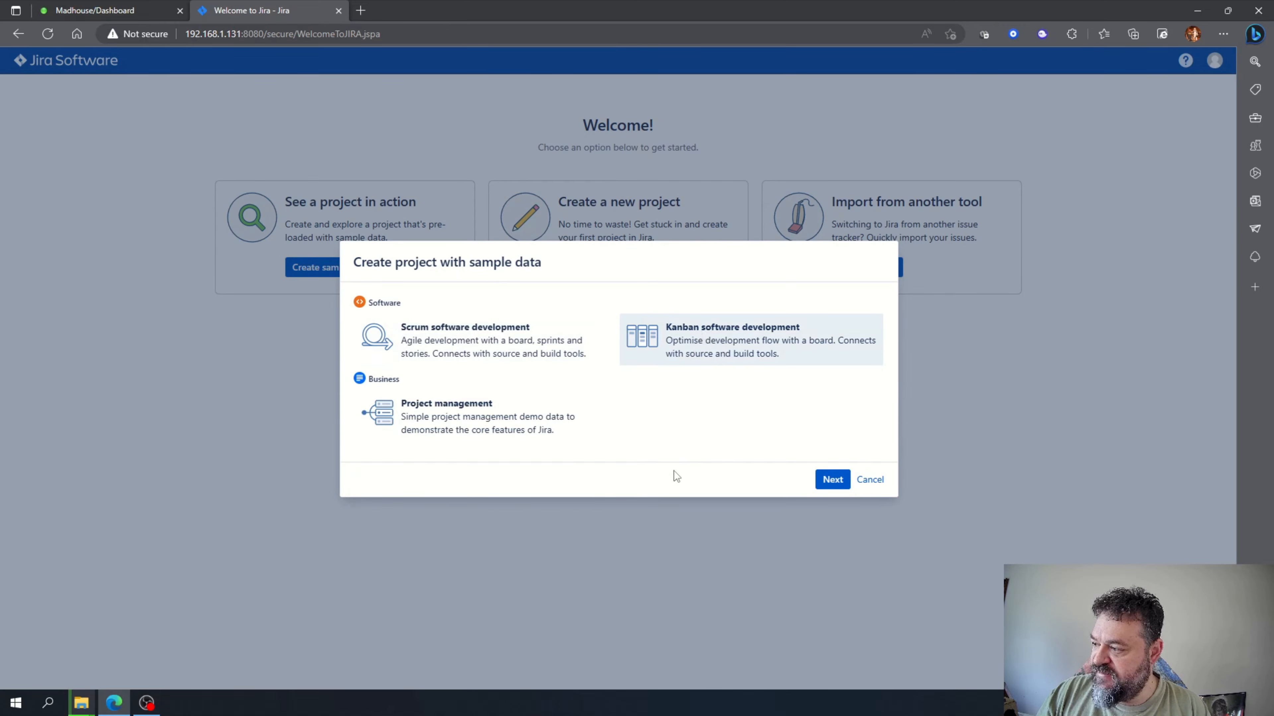
left_click(832, 480)
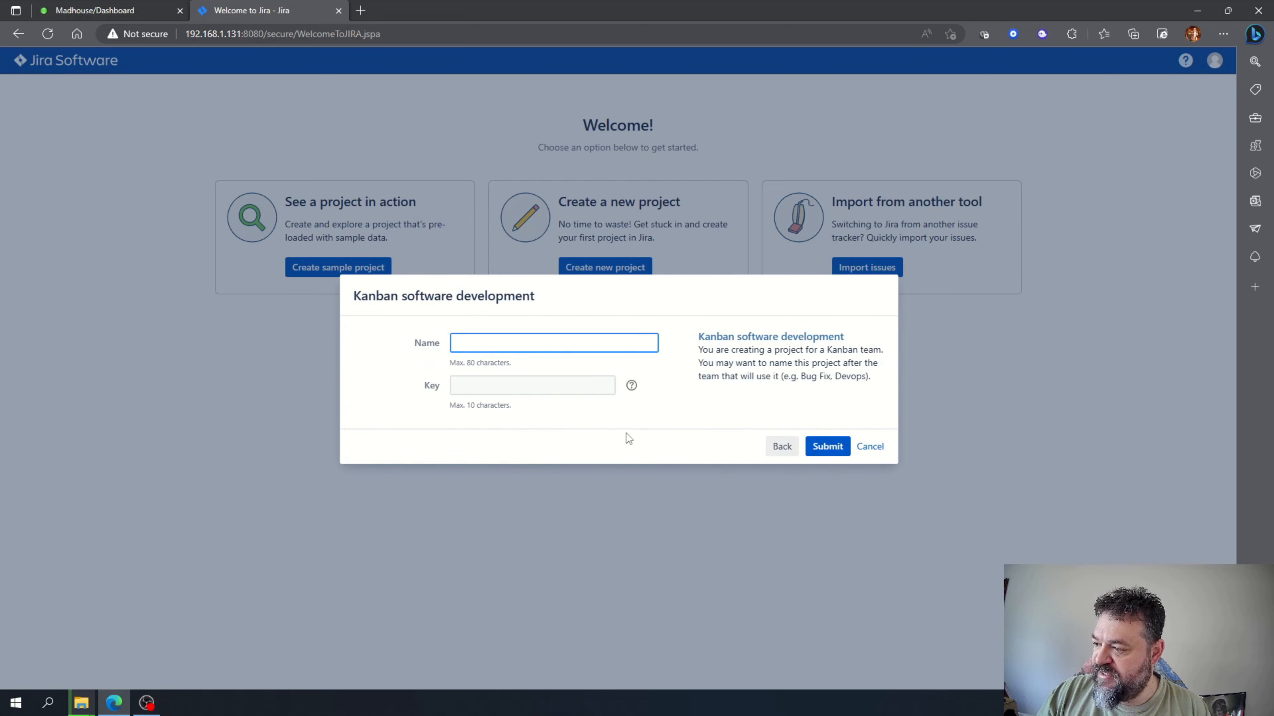
type("test")
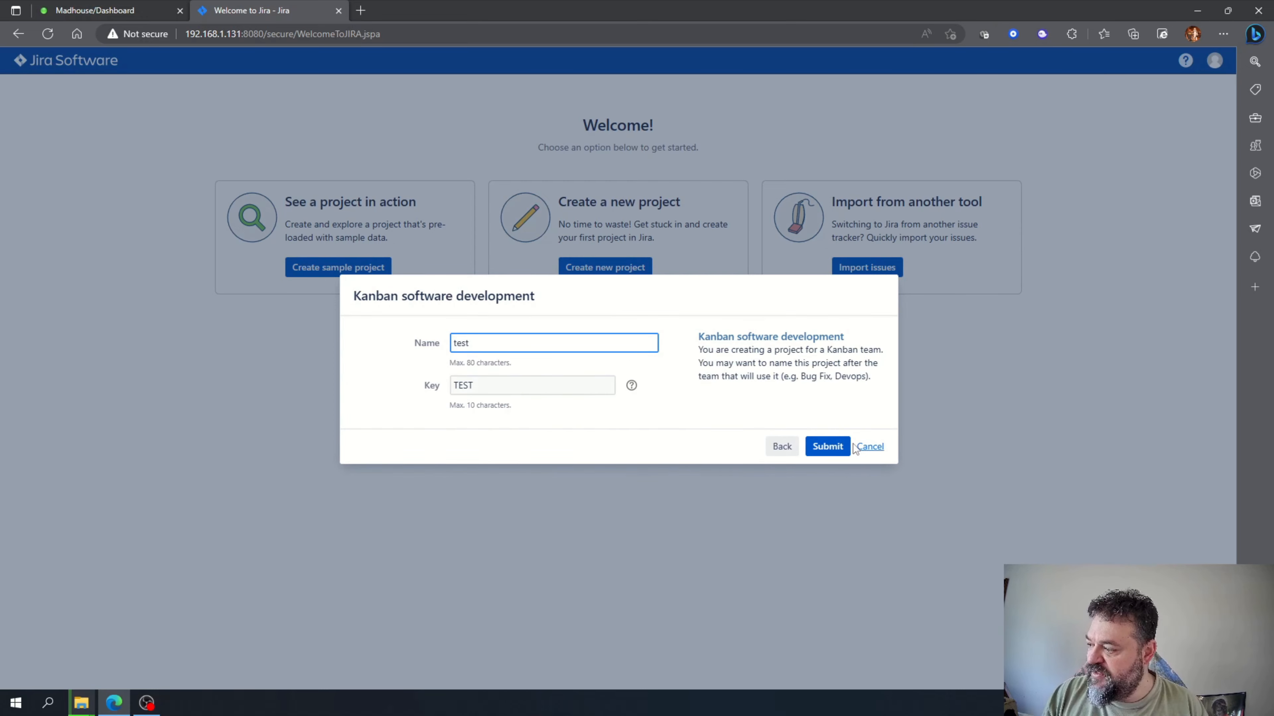
left_click(827, 446)
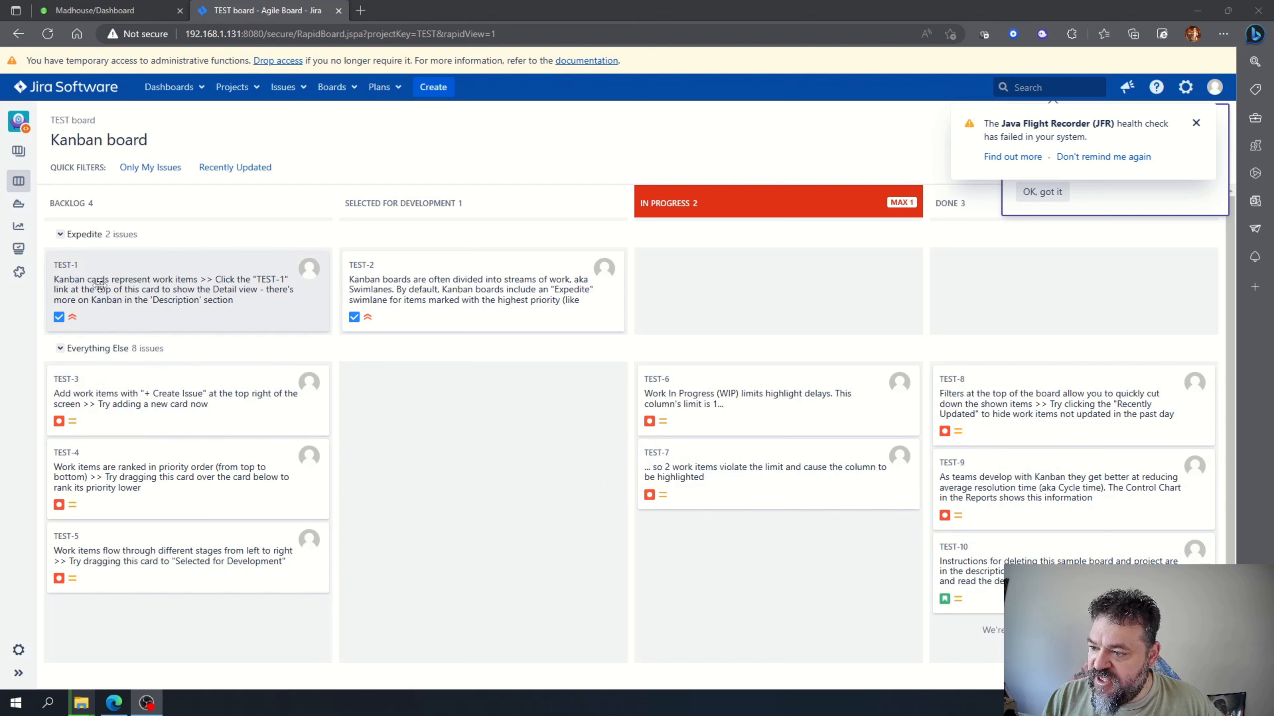
left_click_drag(100, 280, 428, 291)
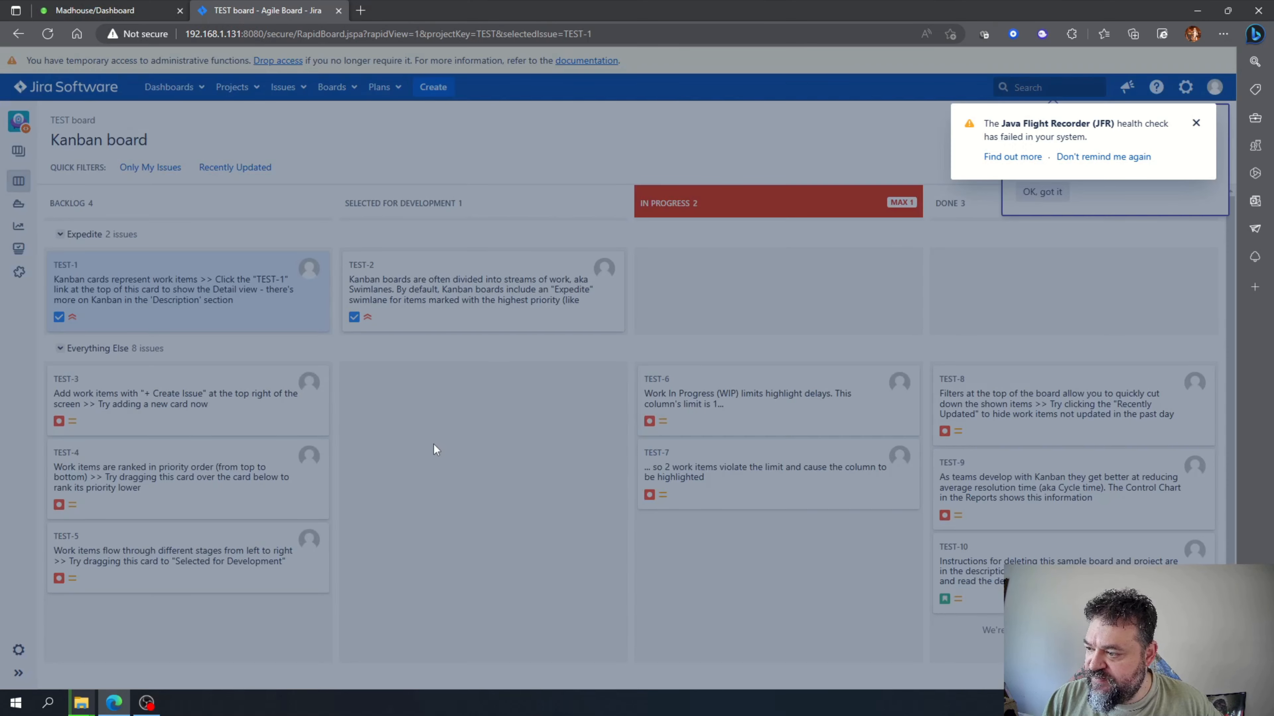